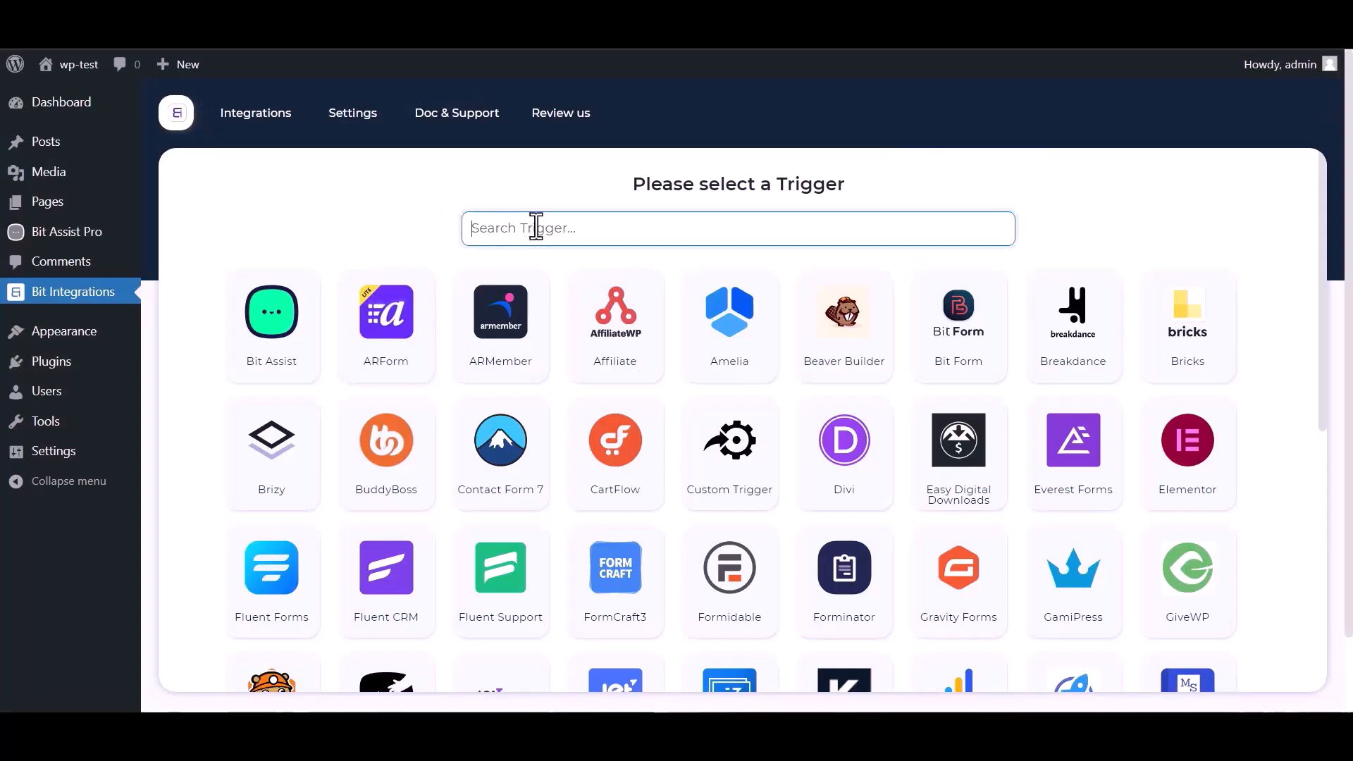
Search the triggers for 'bit' and select Bit Assist to get its webhook URL.
{"action": "type", "text": "bit"}
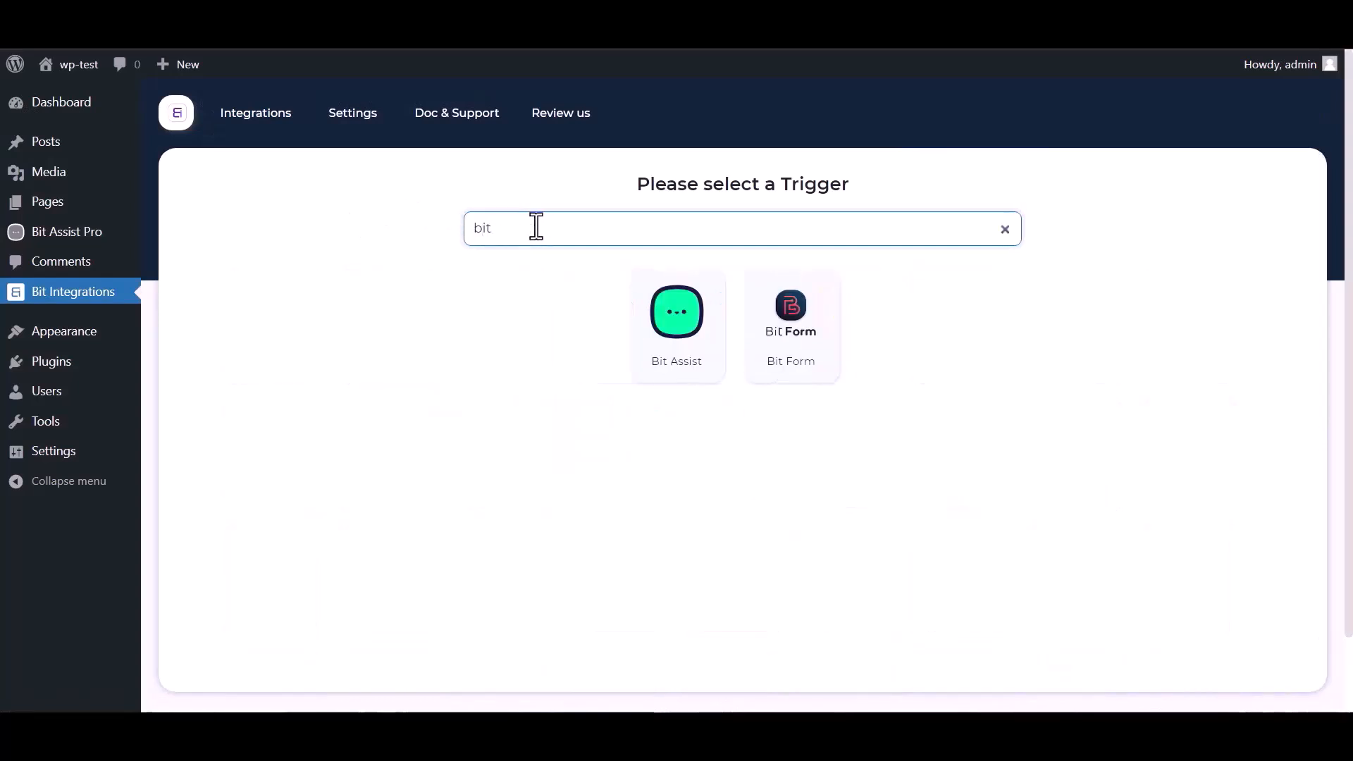
{"action": "left_click", "coordinate": [673, 337]}
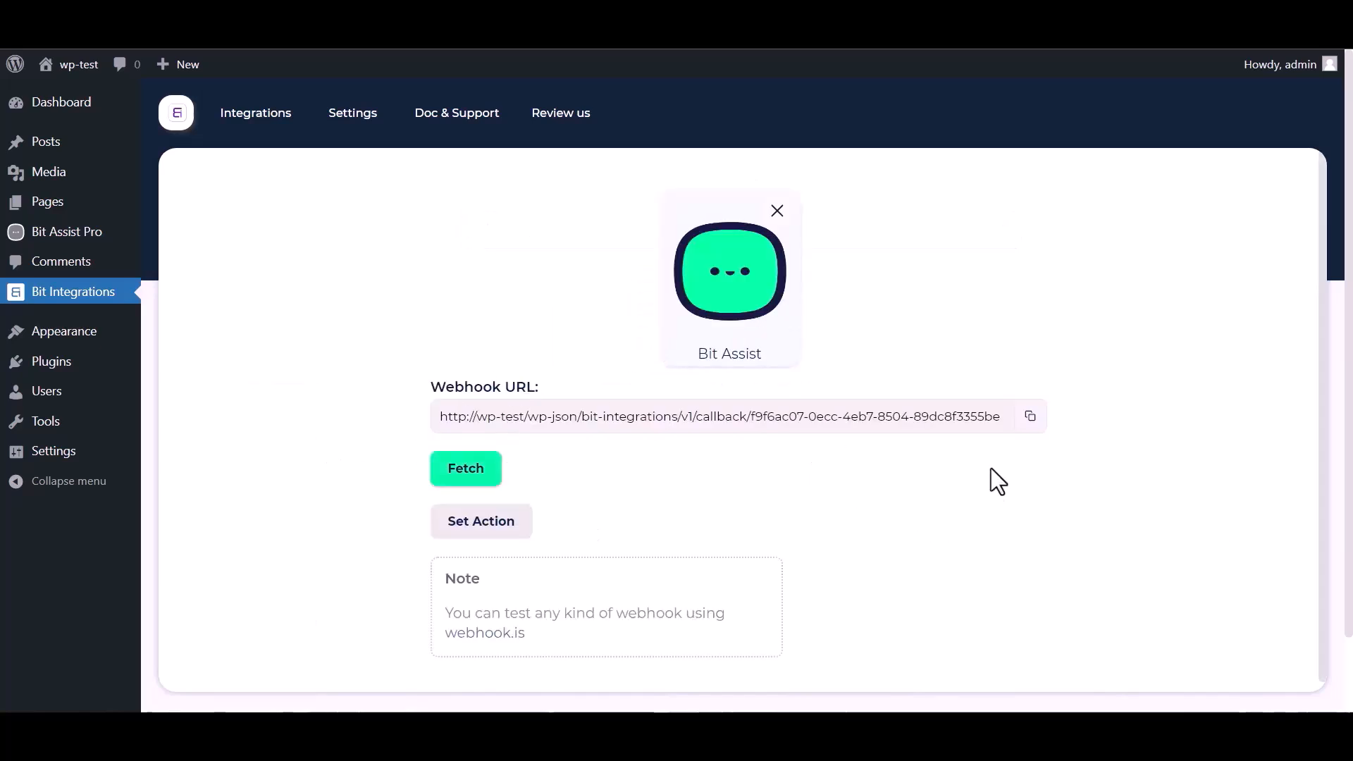
Copy the Bit Assist webhook URL, start fetching, and create a widget named 'Bit Integrations'.
{"action": "left_click", "coordinate": [1030, 416]}
{"action": "left_click", "coordinate": [466, 470]}
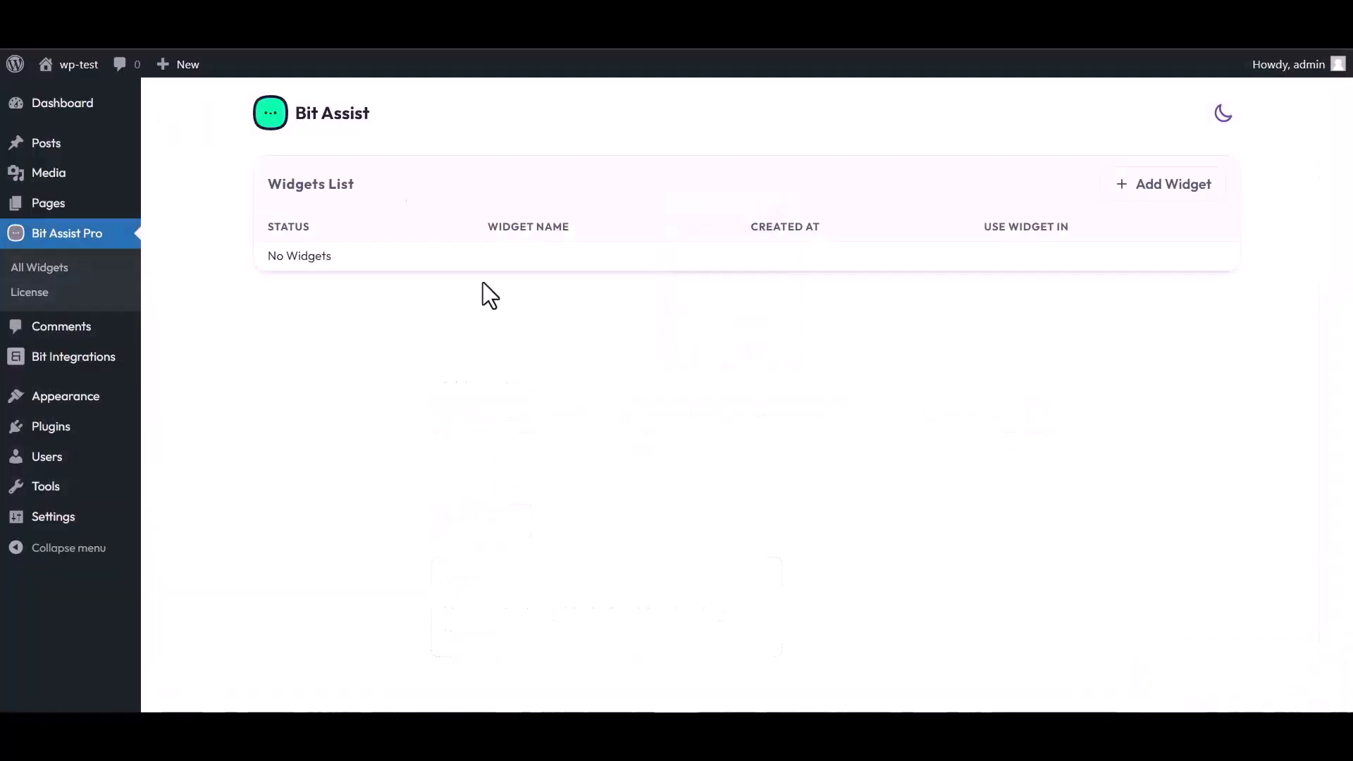
{"action": "left_click", "coordinate": [1168, 188]}
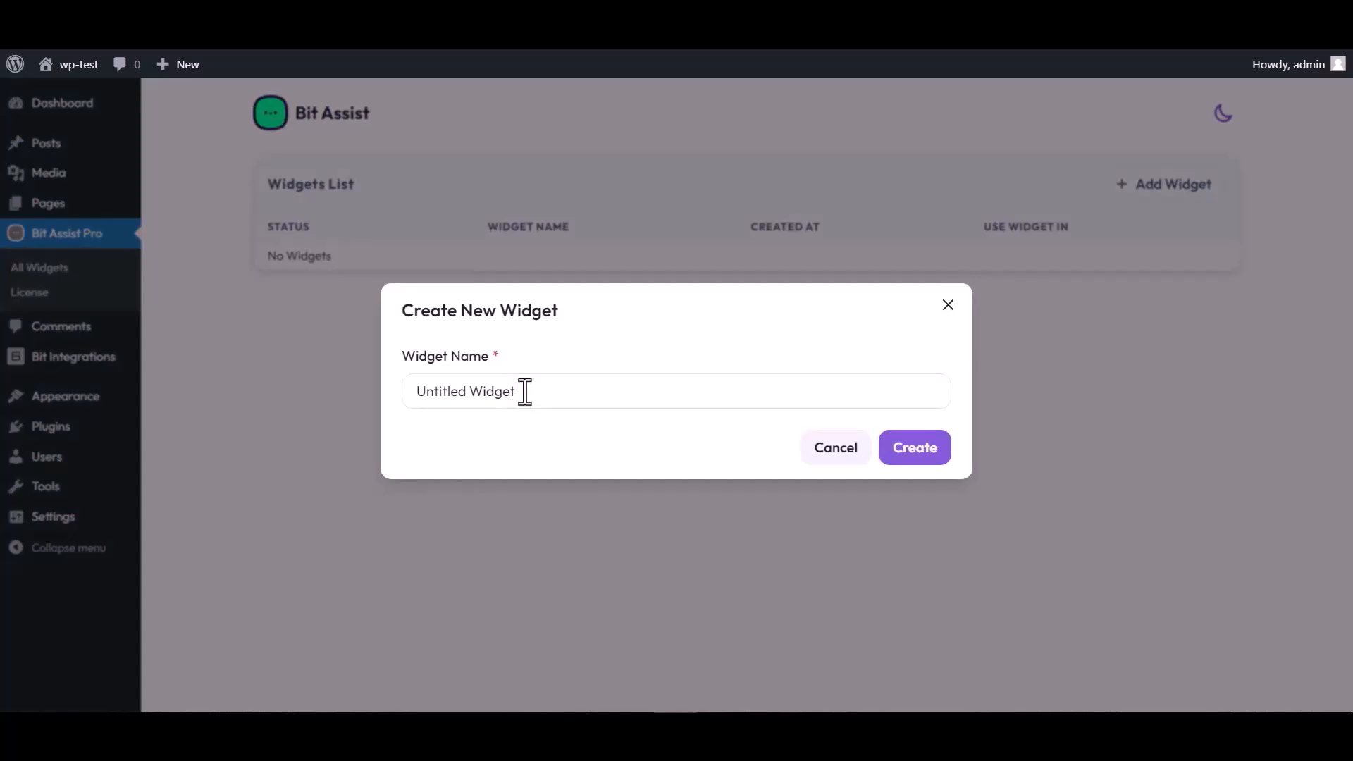
{"action": "triple_click", "coordinate": [524, 392]}
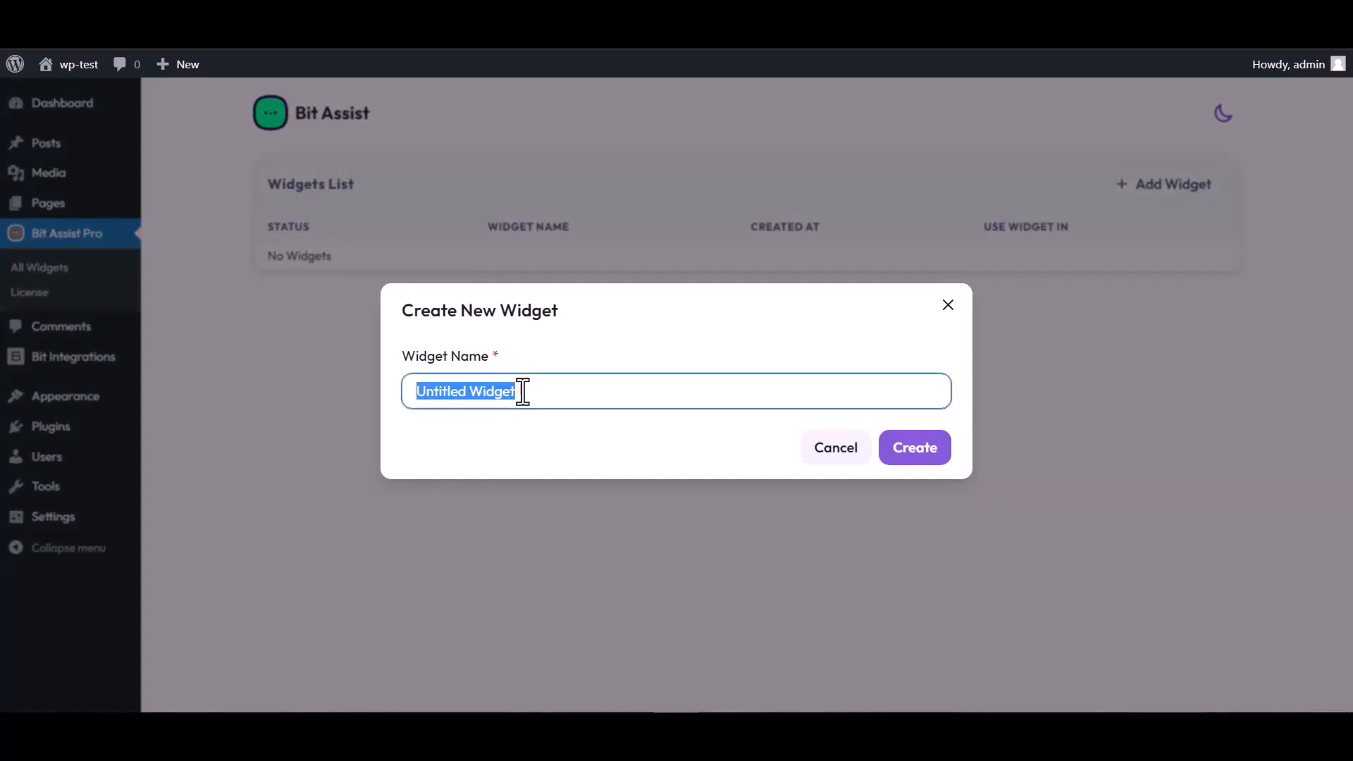
{"action": "type", "text": "Bit"}
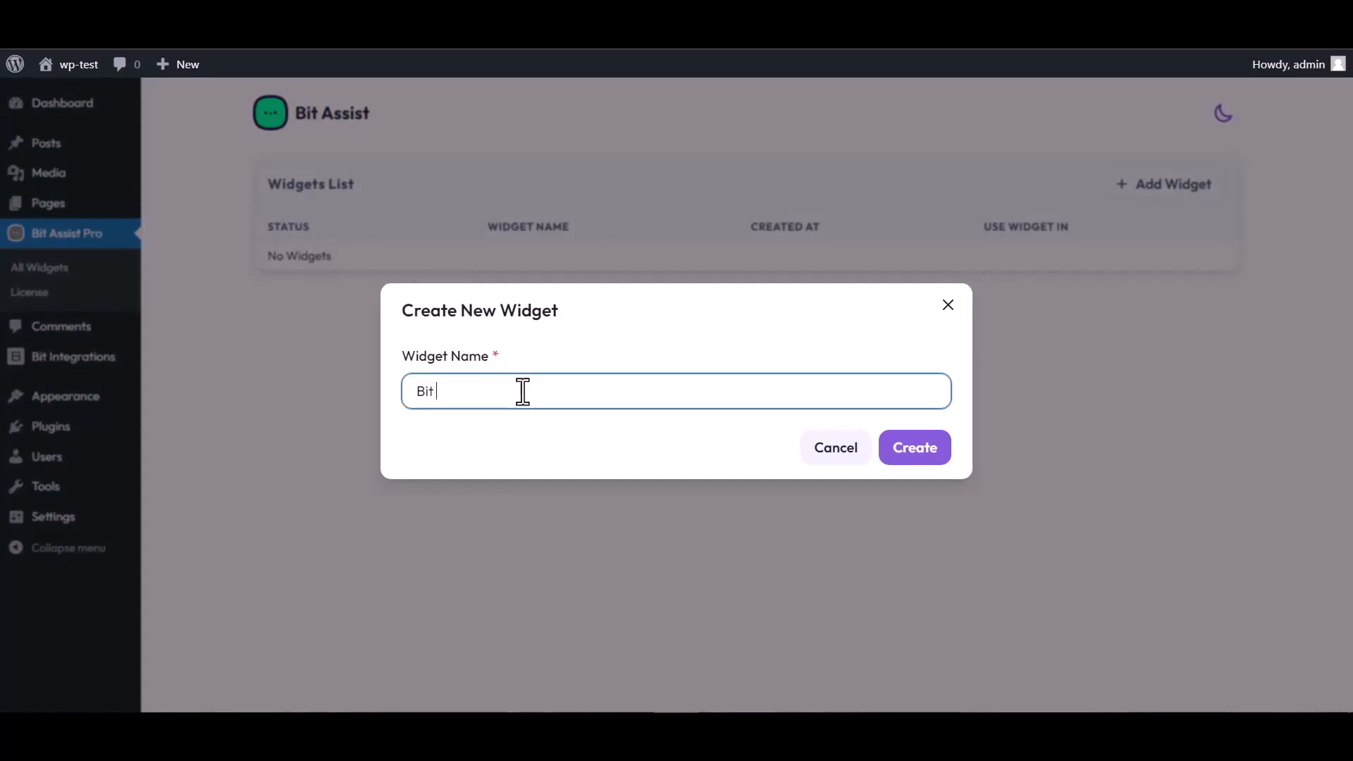
{"action": "type", "text": " Inte"}
{"action": "left_click", "coordinate": [926, 465]}
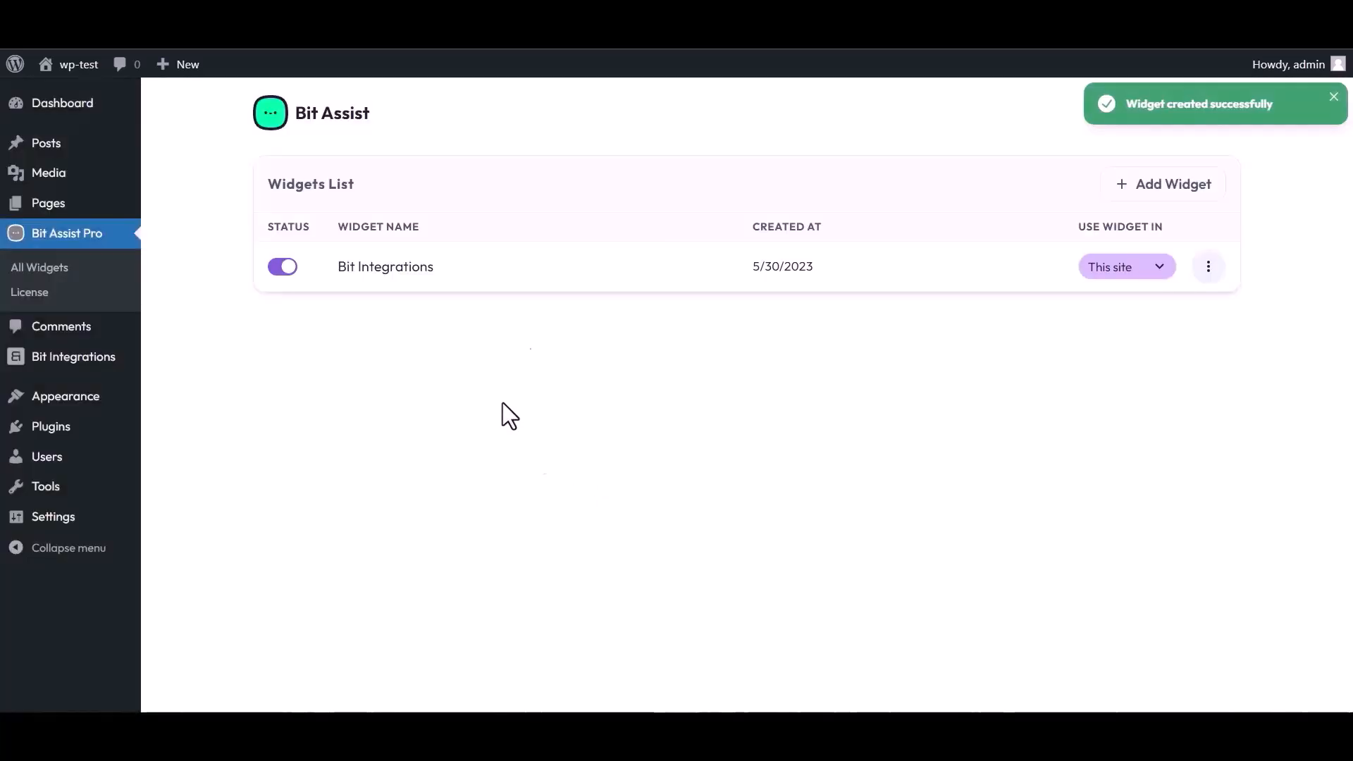
{"action": "left_click", "coordinate": [1209, 268]}
Open the Bit Integrations widget and add a Custom Form channel titled 'Bit Integrations'.
{"action": "left_click", "coordinate": [1071, 312]}
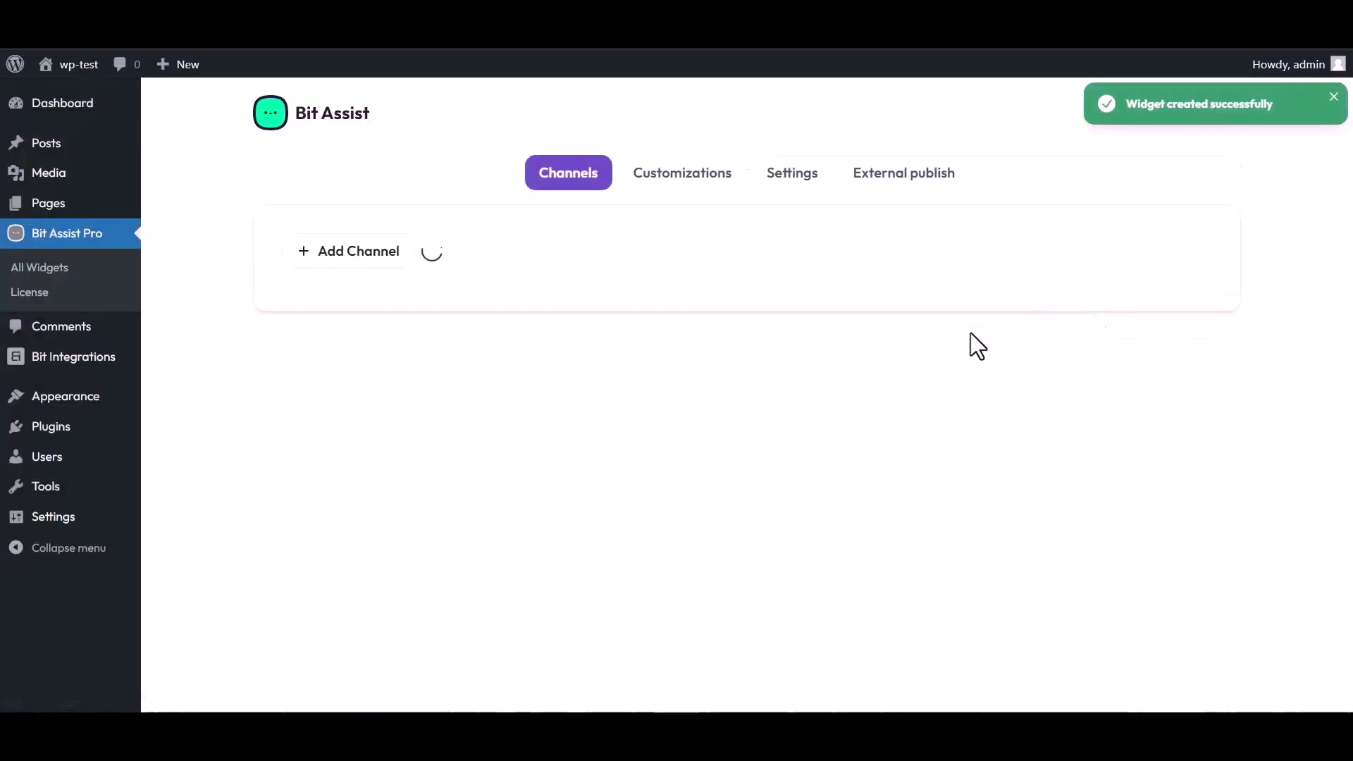
{"action": "left_click", "coordinate": [368, 268]}
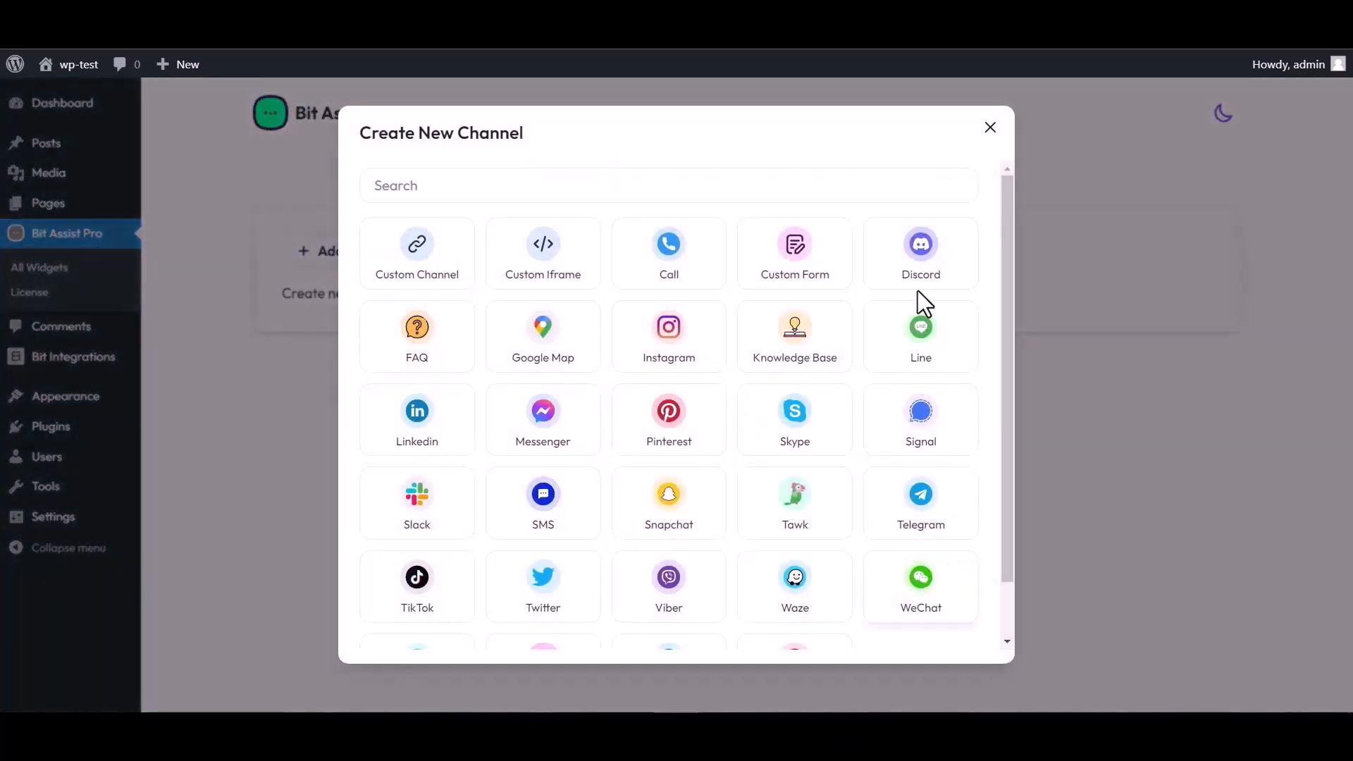
{"action": "left_click", "coordinate": [798, 270]}
{"action": "triple_click", "coordinate": [474, 222]}
{"action": "type", "text": "Bit Integrations"}
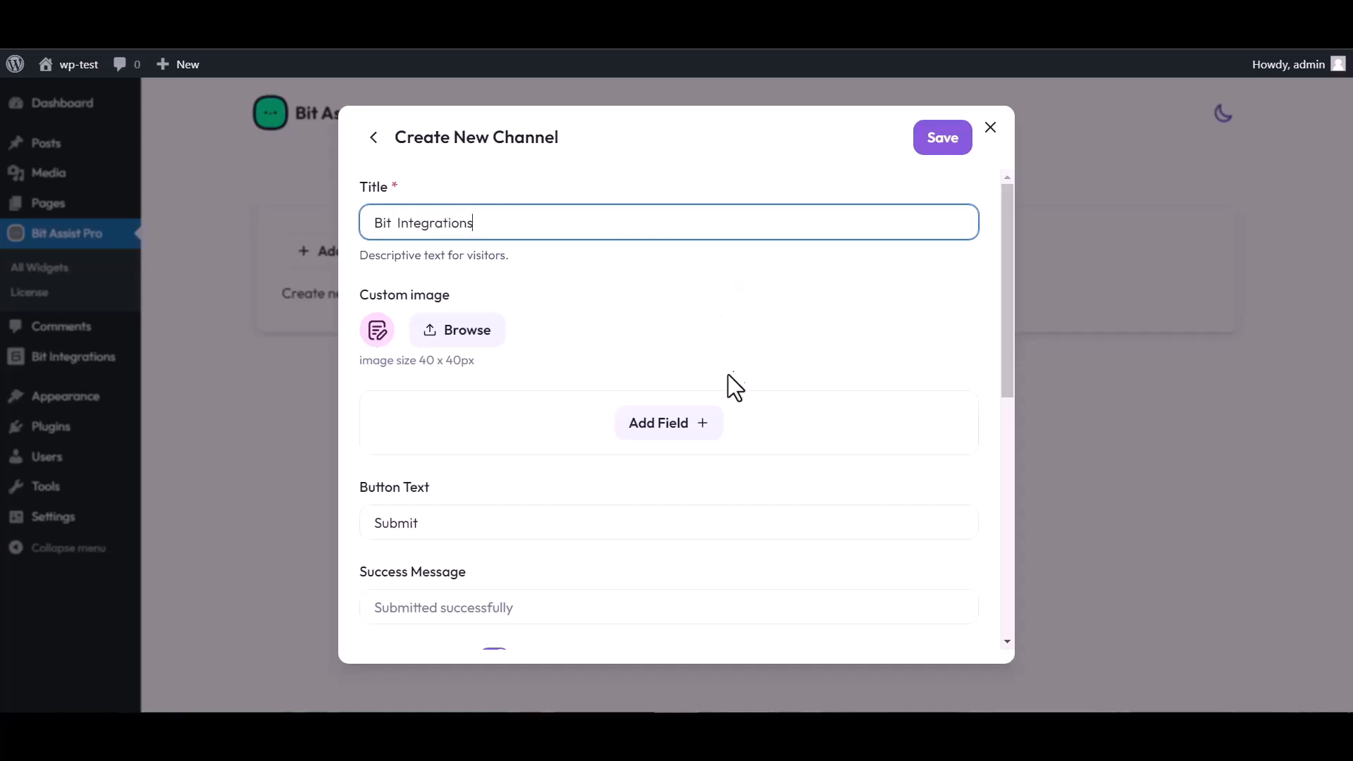
Add Text, Email and Number fields to the form and rename the Text field to Name.
{"action": "left_click", "coordinate": [673, 428]}
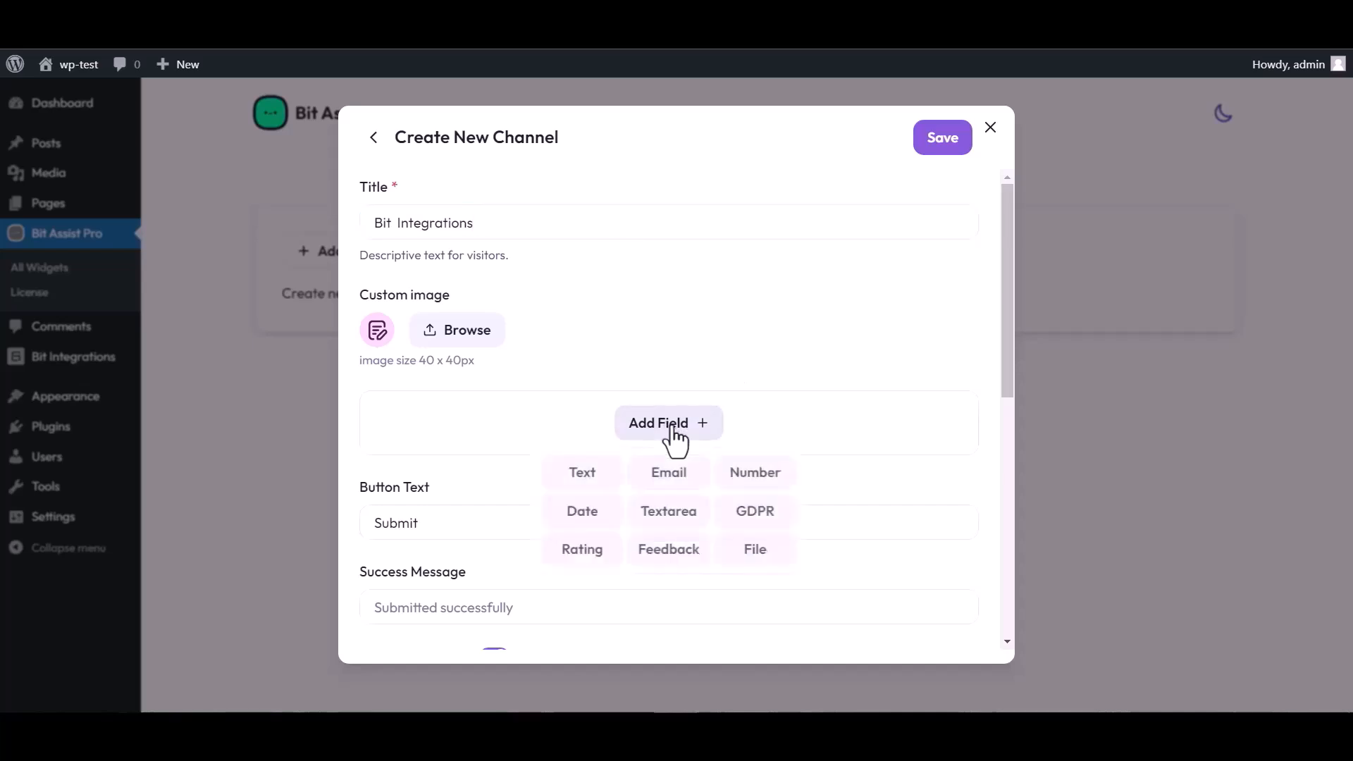
{"action": "left_click", "coordinate": [583, 477]}
{"action": "left_click", "coordinate": [673, 525]}
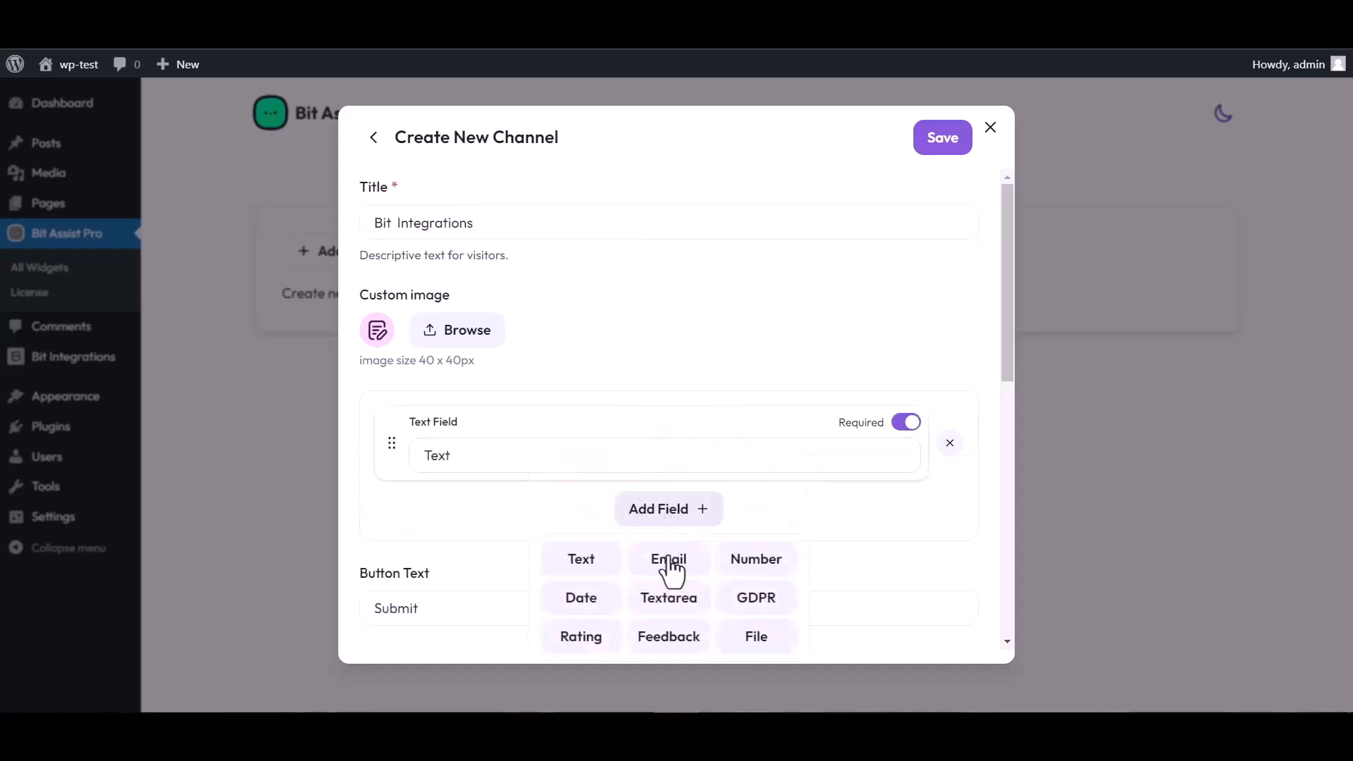
{"action": "left_click", "coordinate": [666, 564]}
{"action": "left_click", "coordinate": [671, 595]}
{"action": "left_click", "coordinate": [754, 468]}
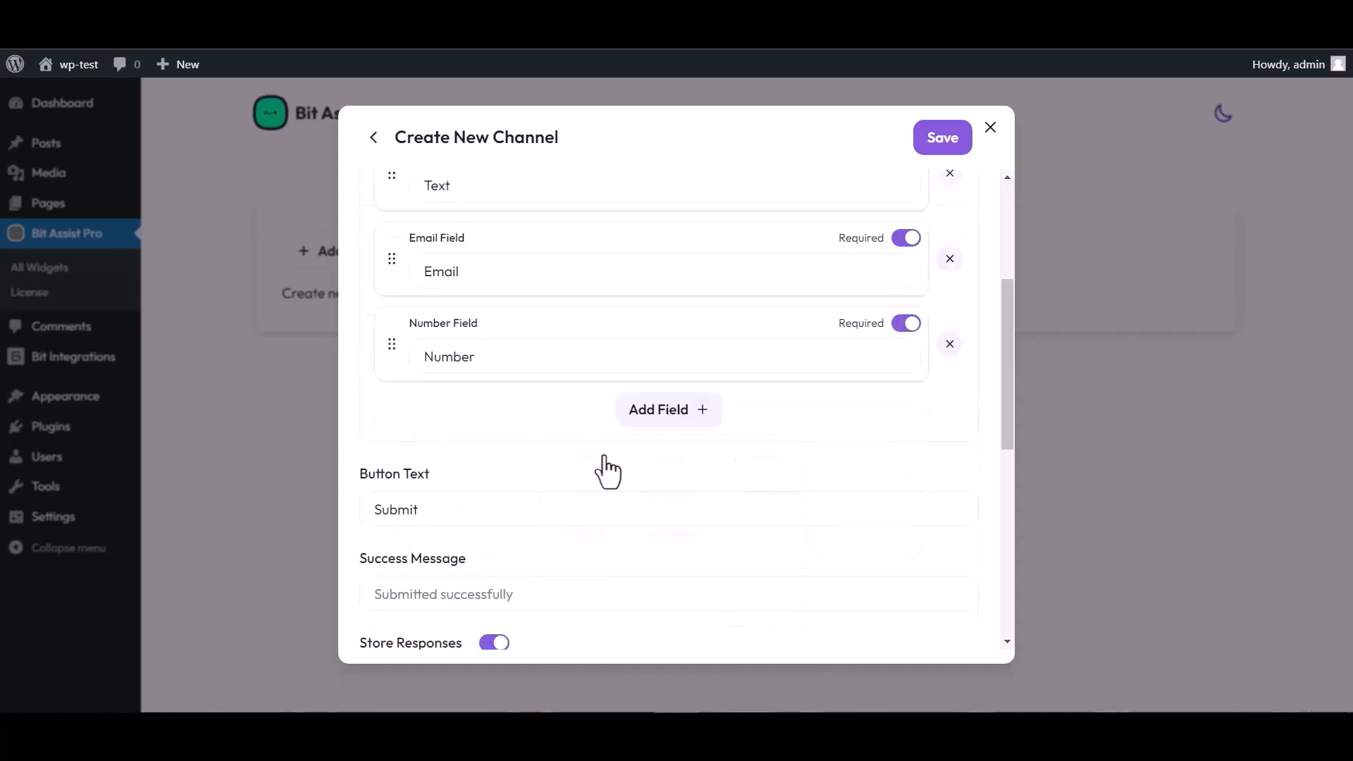
{"action": "scroll", "coordinate": [619, 341], "scroll_direction": "up", "scroll_amount": 4}
{"action": "double_click", "coordinate": [462, 452]}
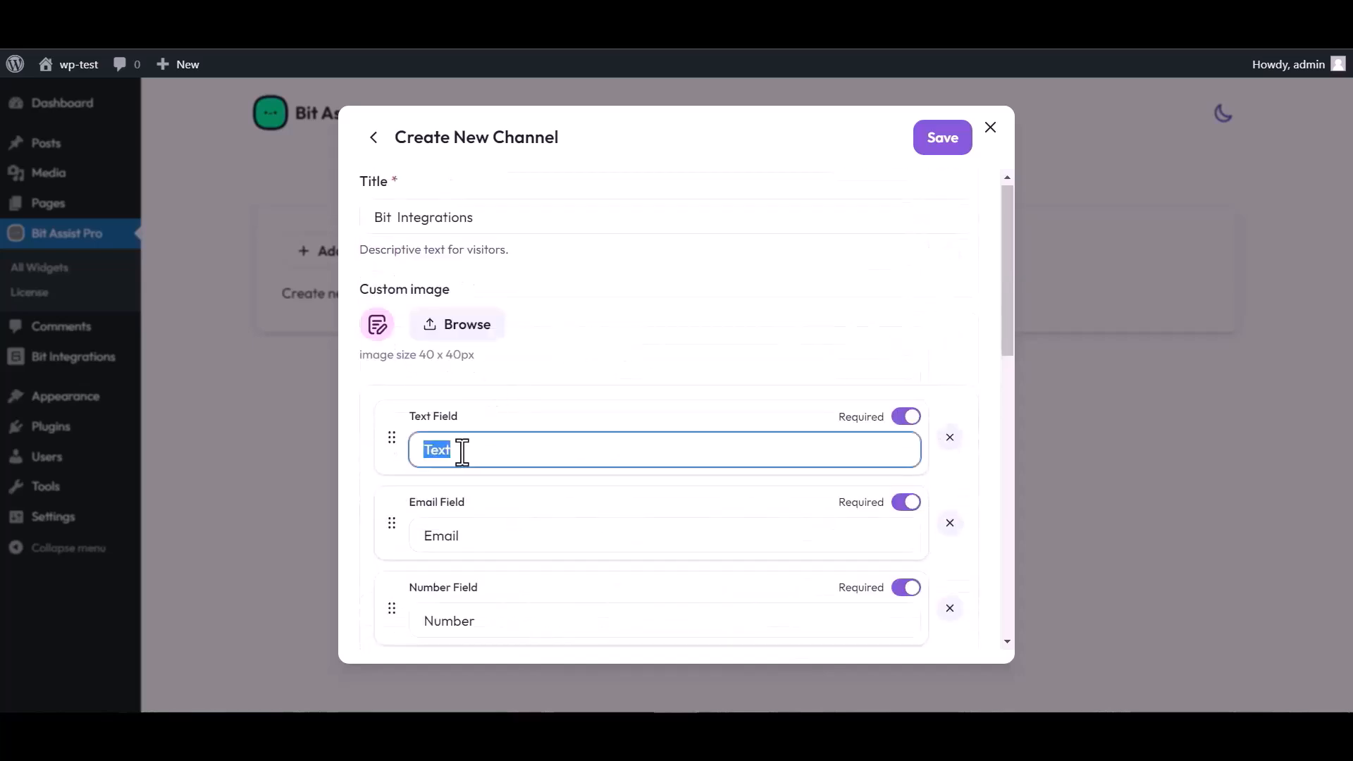
{"action": "type", "text": "Name"}
Paste the Bit Integrations webhook into the Webhook URL field and save the channel.
{"action": "scroll", "coordinate": [649, 408], "scroll_direction": "down", "scroll_amount": 3}
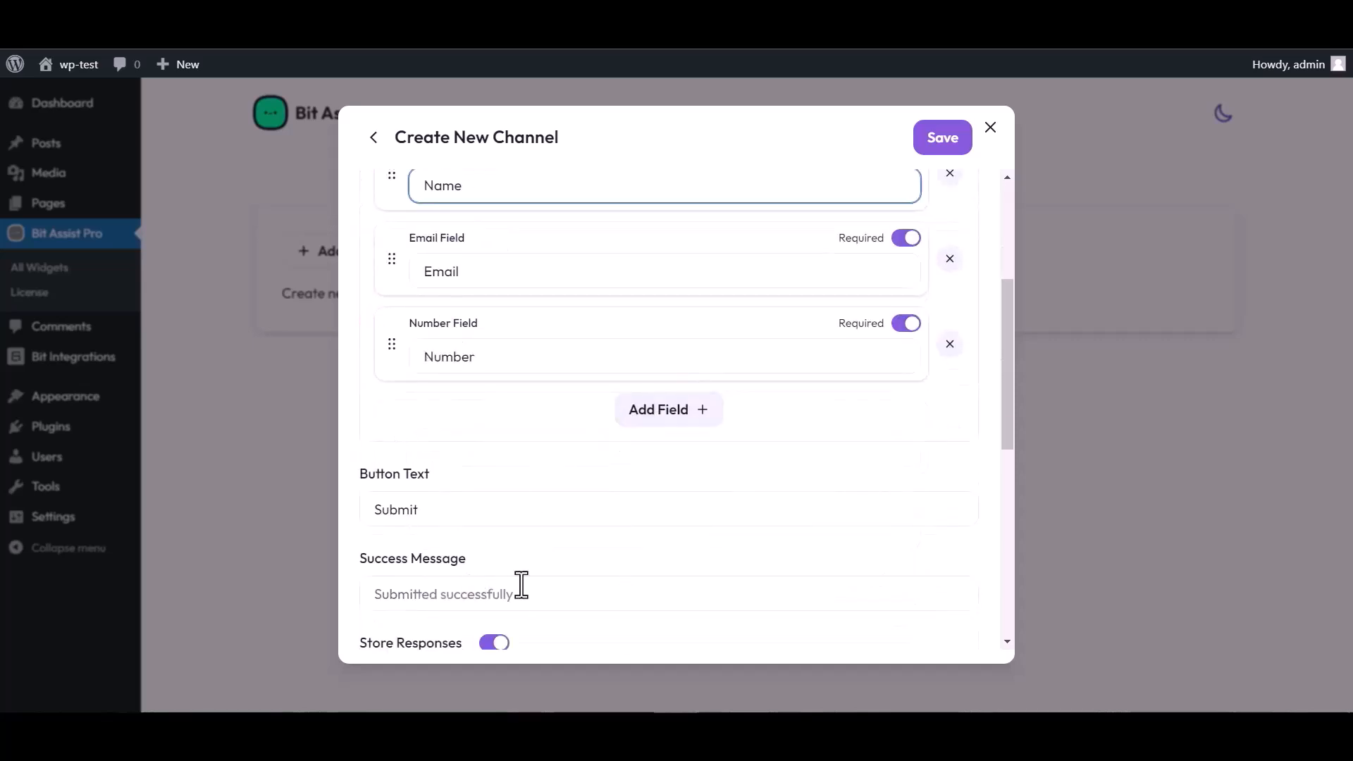
{"action": "scroll", "coordinate": [521, 585], "scroll_direction": "down", "scroll_amount": 3}
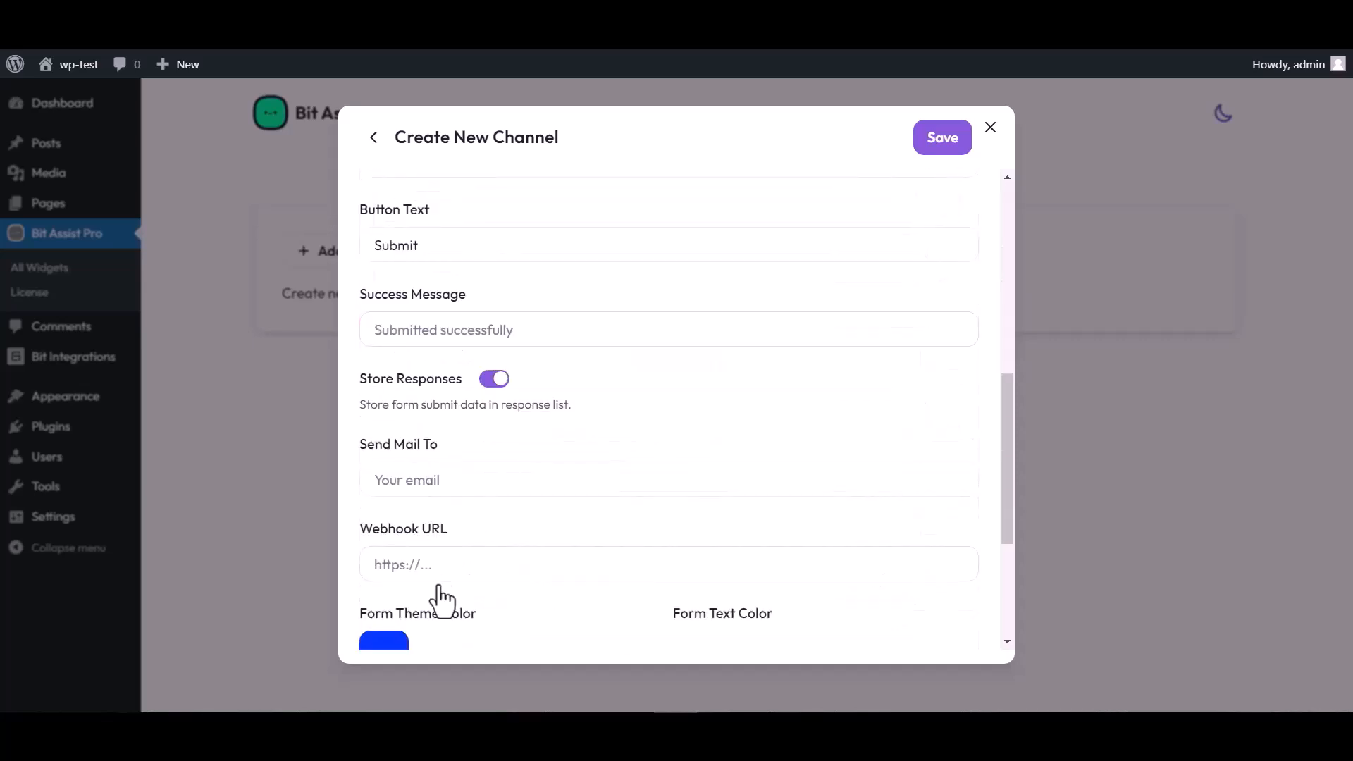
{"action": "left_click", "coordinate": [432, 566]}
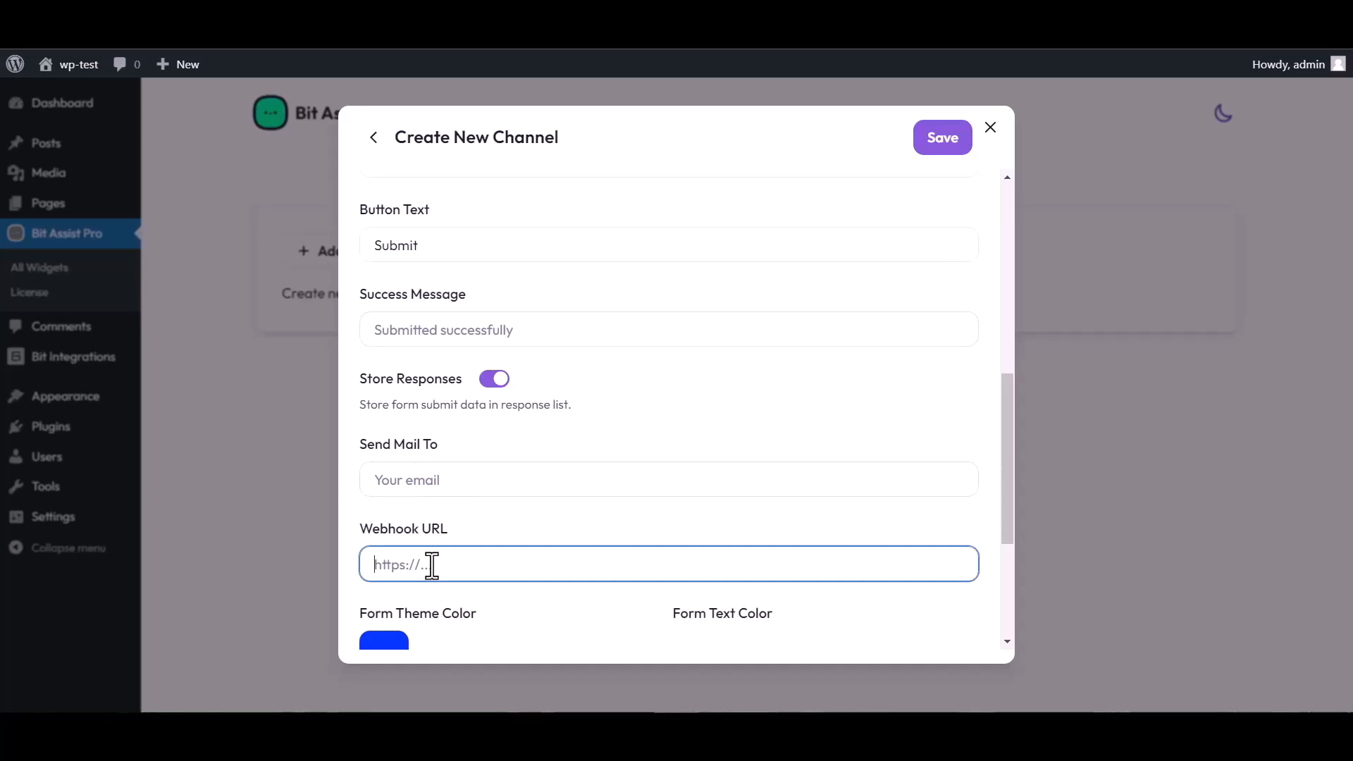
{"action": "key", "text": "ctrl+v"}
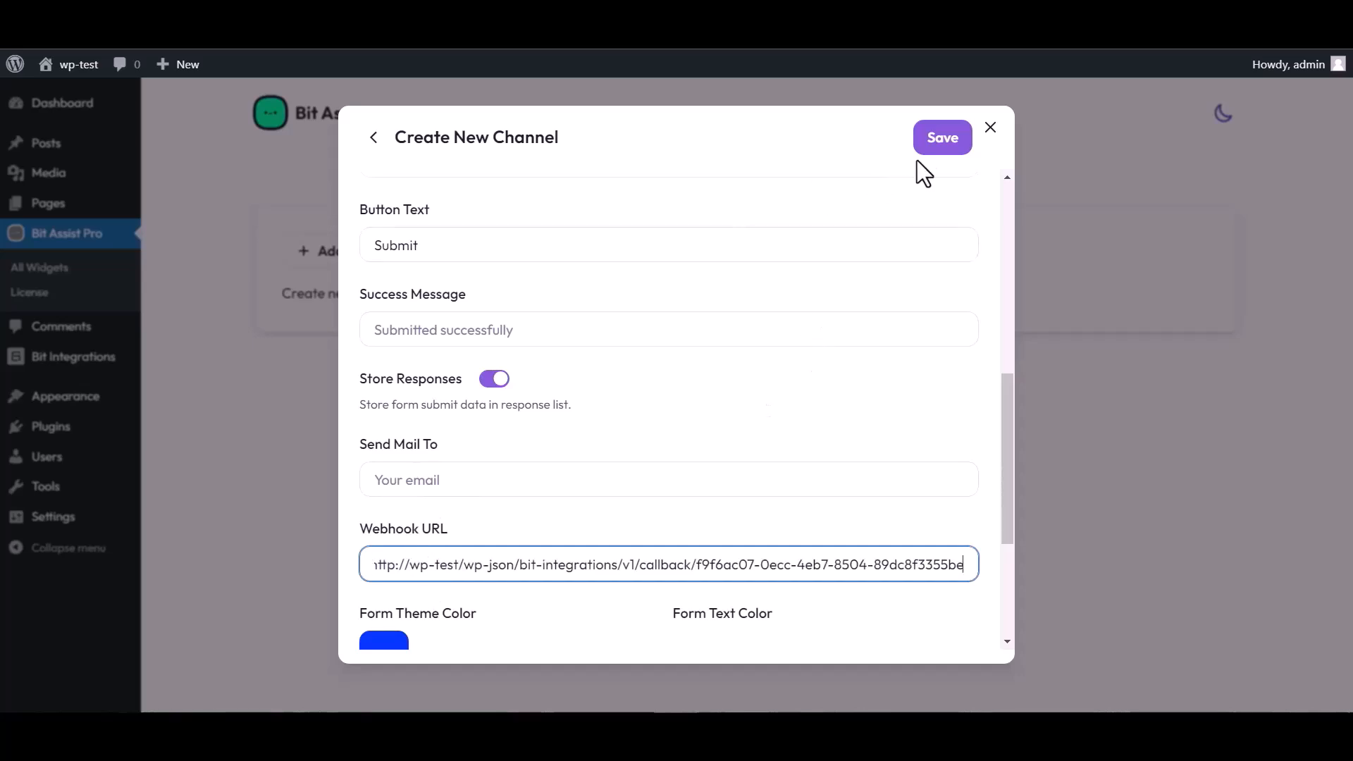
{"action": "left_click", "coordinate": [941, 148]}
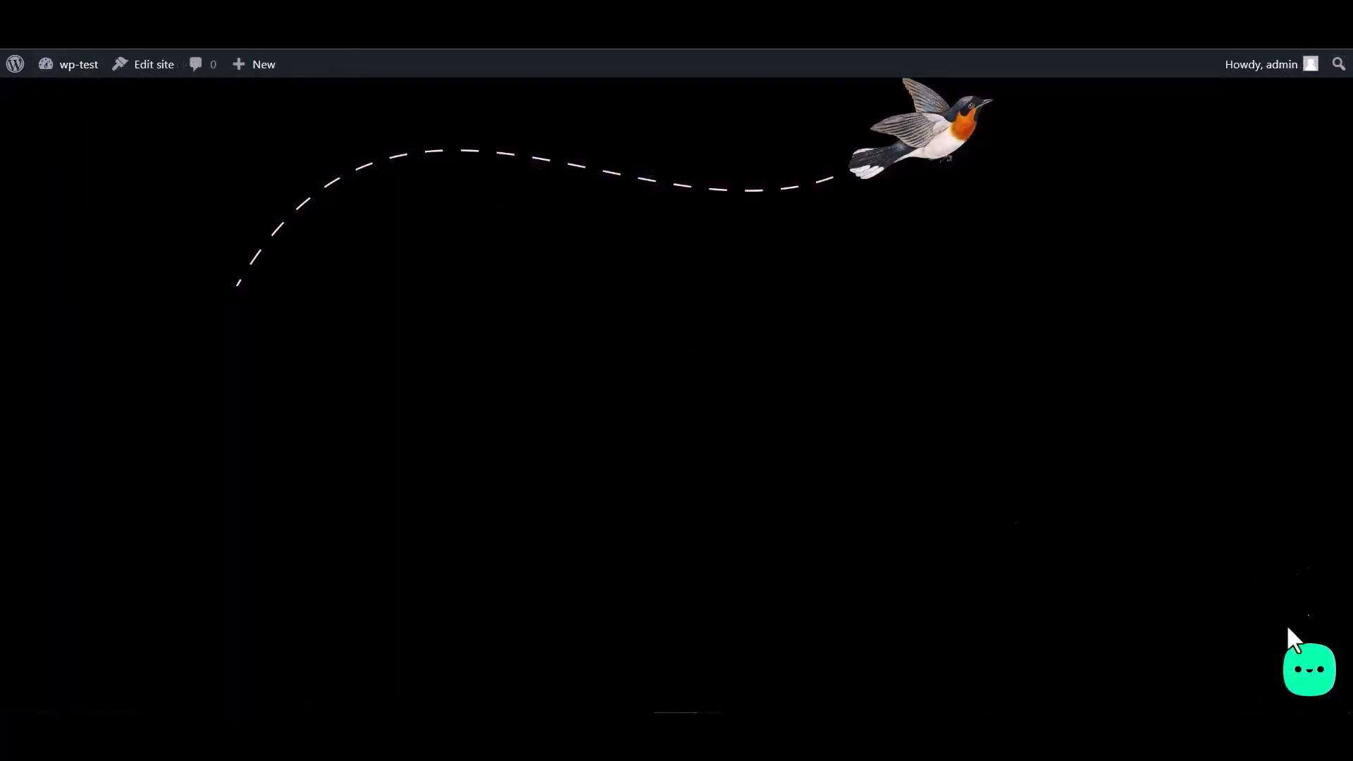
Open the Bit Integrations form in the site's chat widget, fill Email, enter 000000 as Number, and submit.
{"action": "left_click", "coordinate": [1305, 675]}
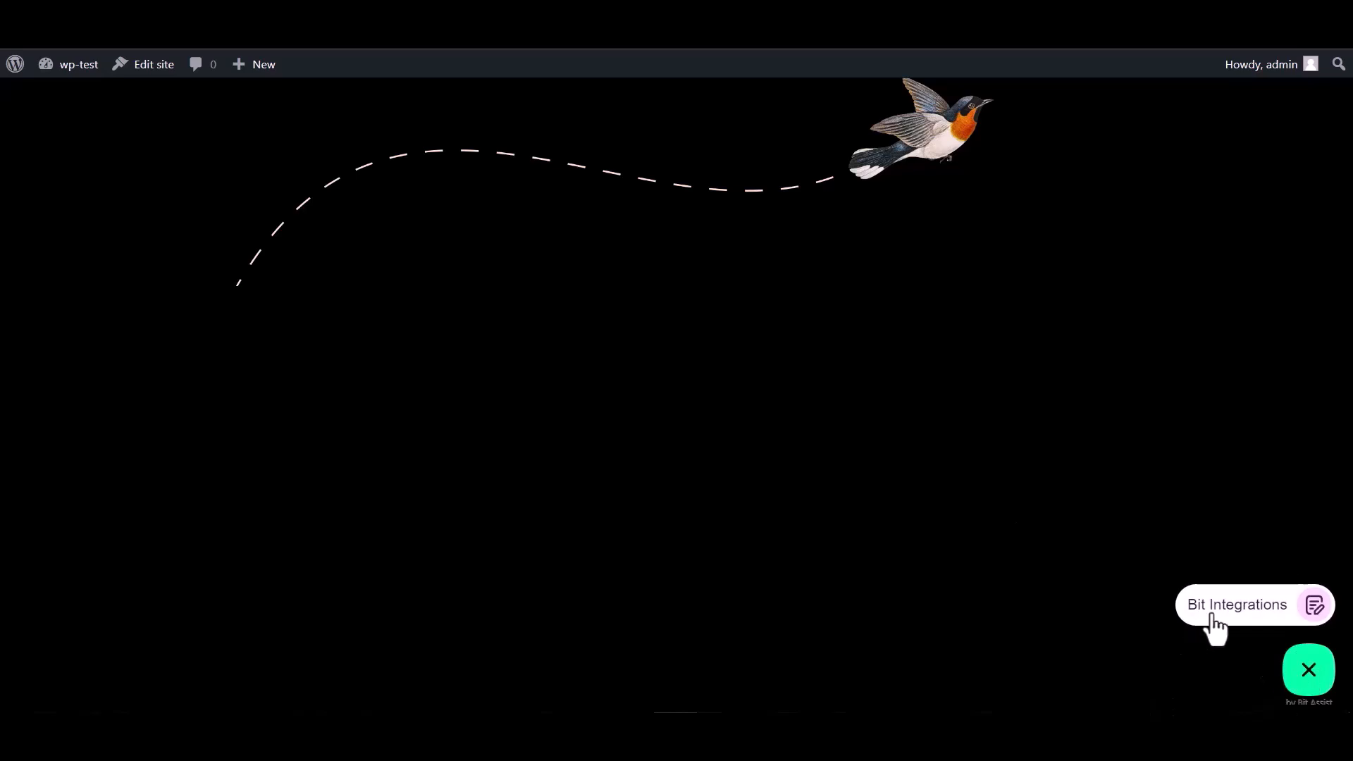
{"action": "left_click", "coordinate": [1233, 610]}
{"action": "left_click", "coordinate": [1135, 453]}
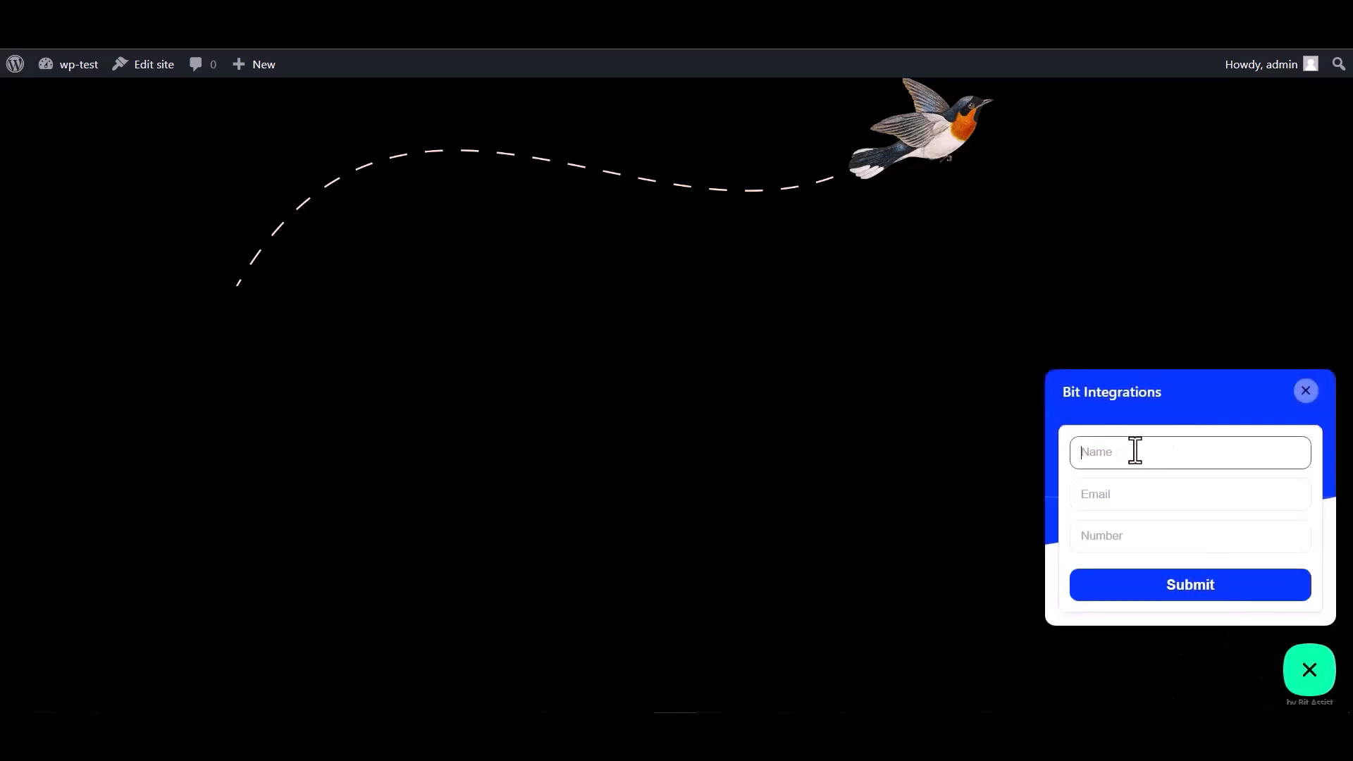
{"action": "left_click", "coordinate": [1126, 541]}
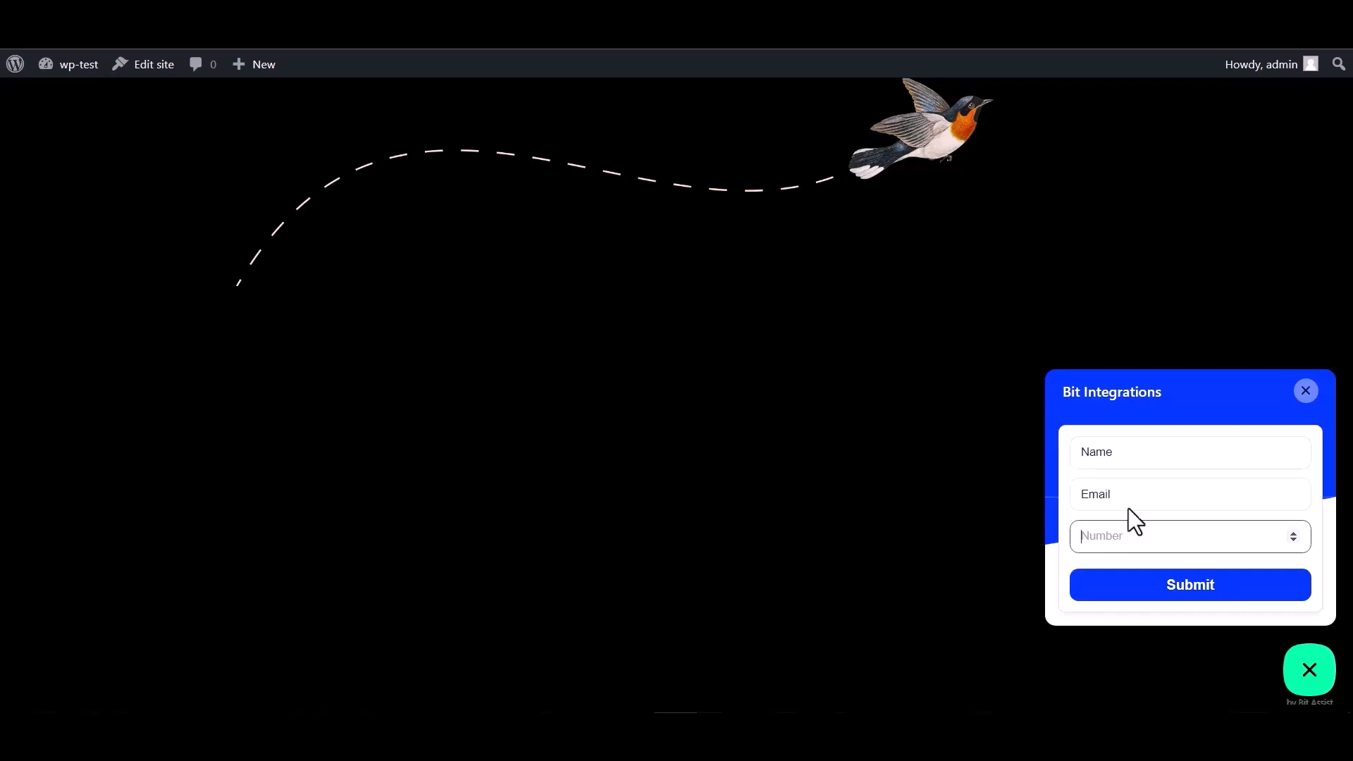
{"action": "double_click", "coordinate": [1115, 452]}
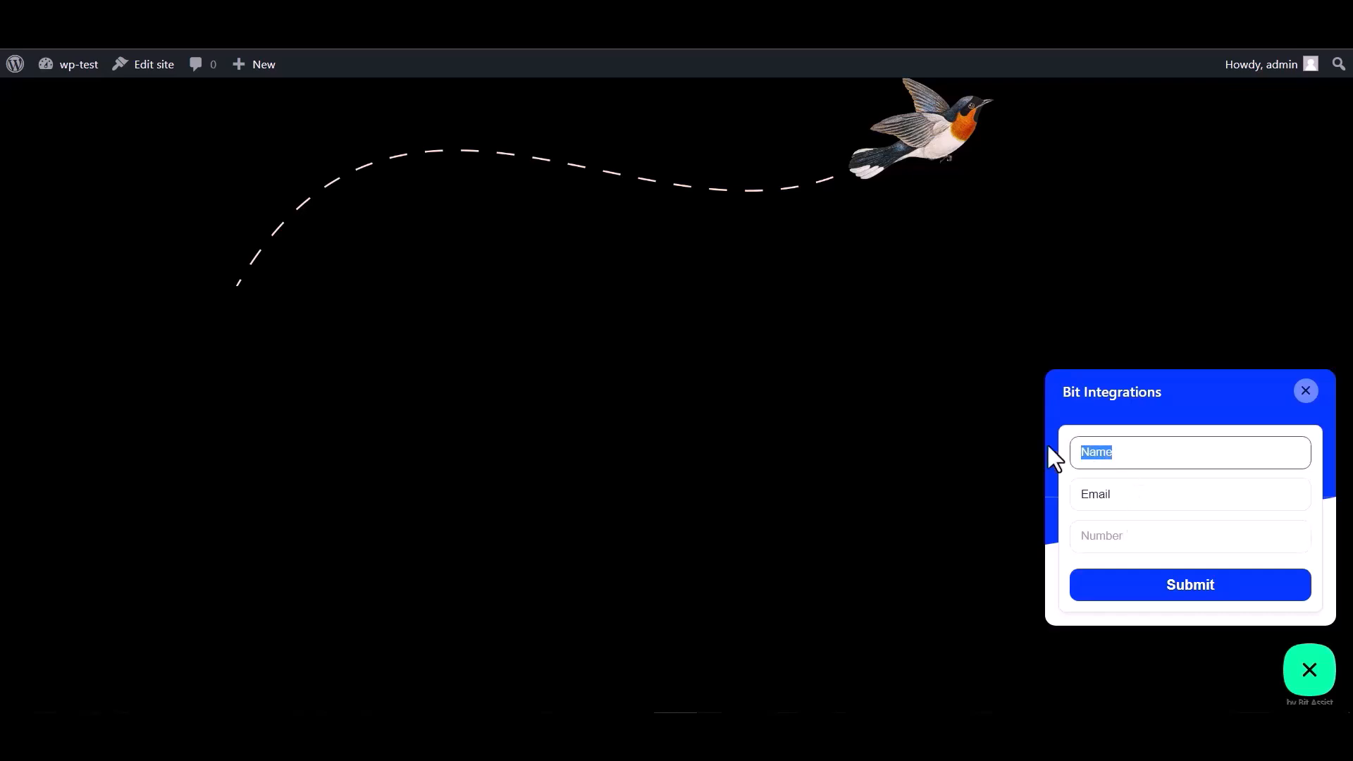
{"action": "left_click", "coordinate": [1127, 490]}
{"action": "left_click_drag", "start_coordinate": [1128, 496], "coordinate": [1027, 493]}
{"action": "left_click", "coordinate": [1131, 492]}
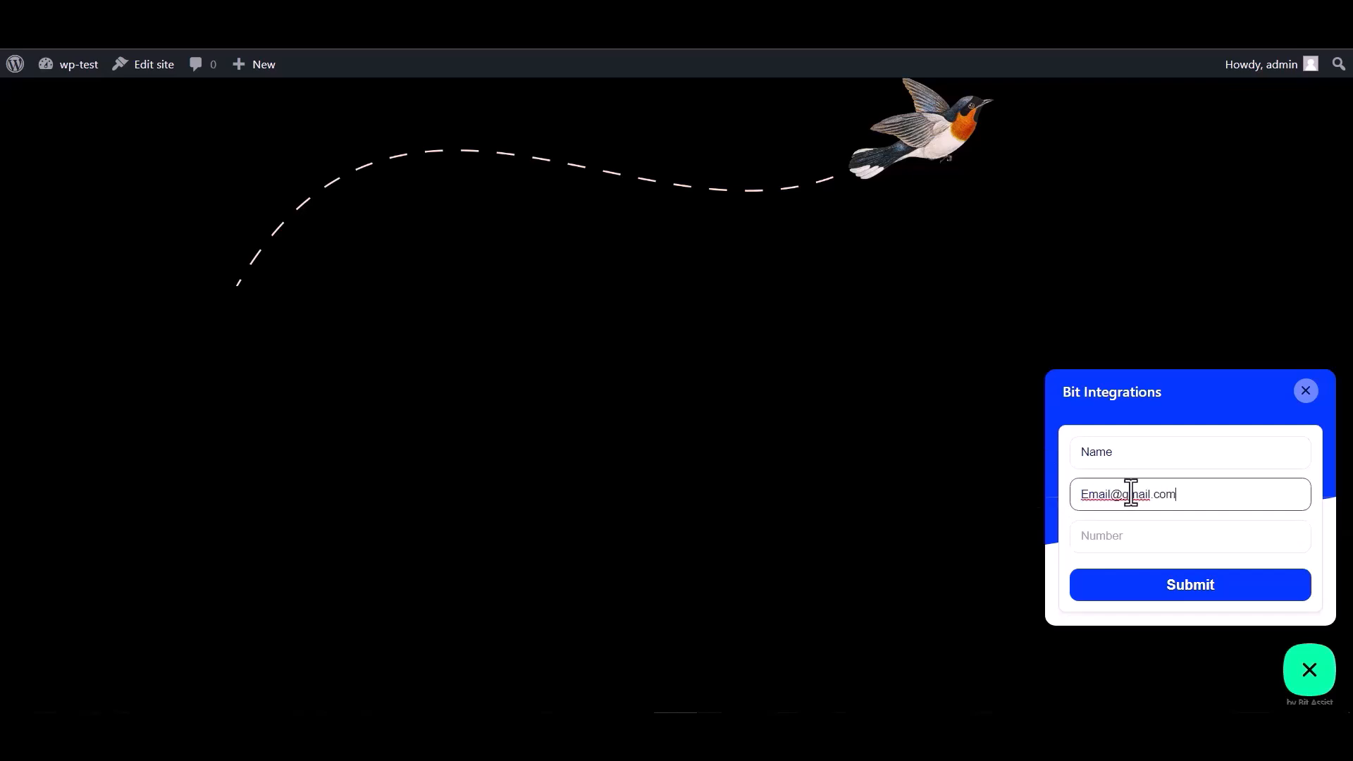
{"action": "left_click", "coordinate": [1101, 536]}
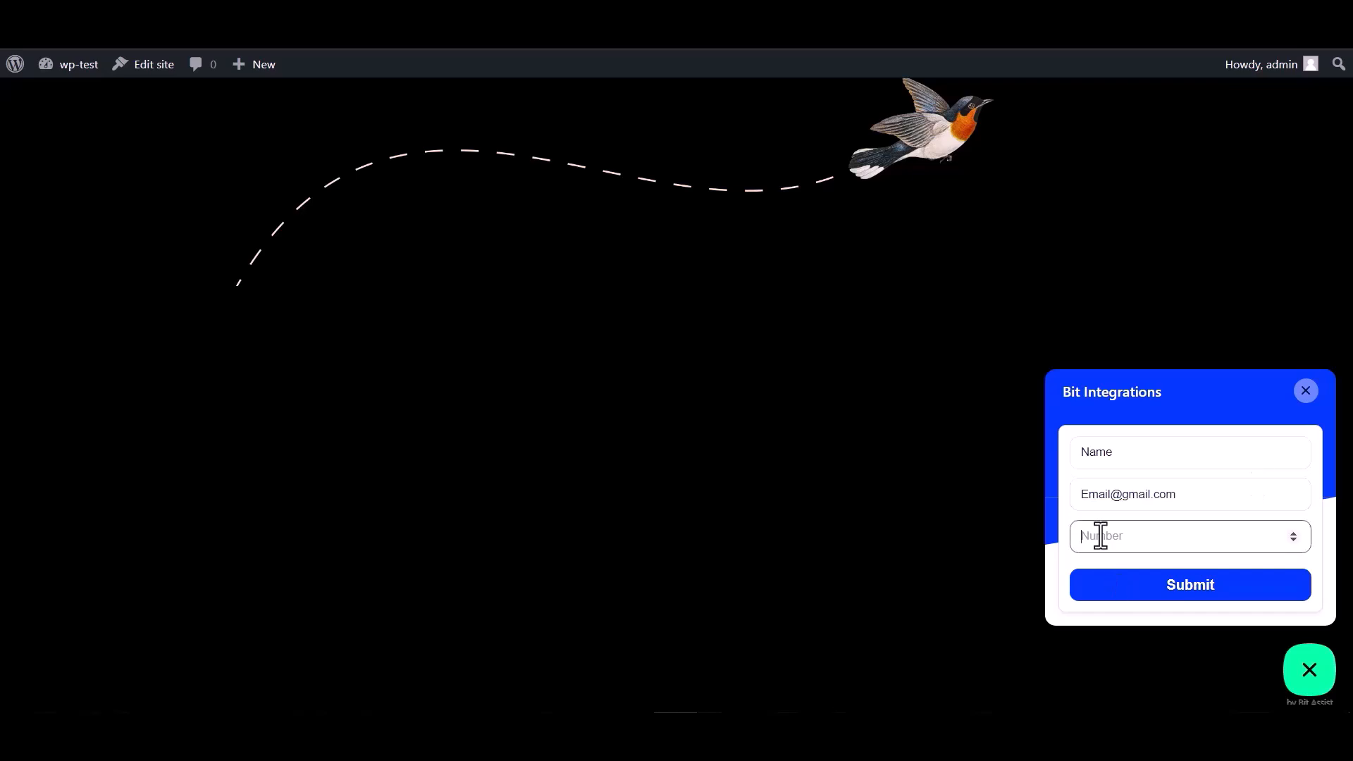
{"action": "type", "text": "000000"}
{"action": "left_click", "coordinate": [1178, 592]}
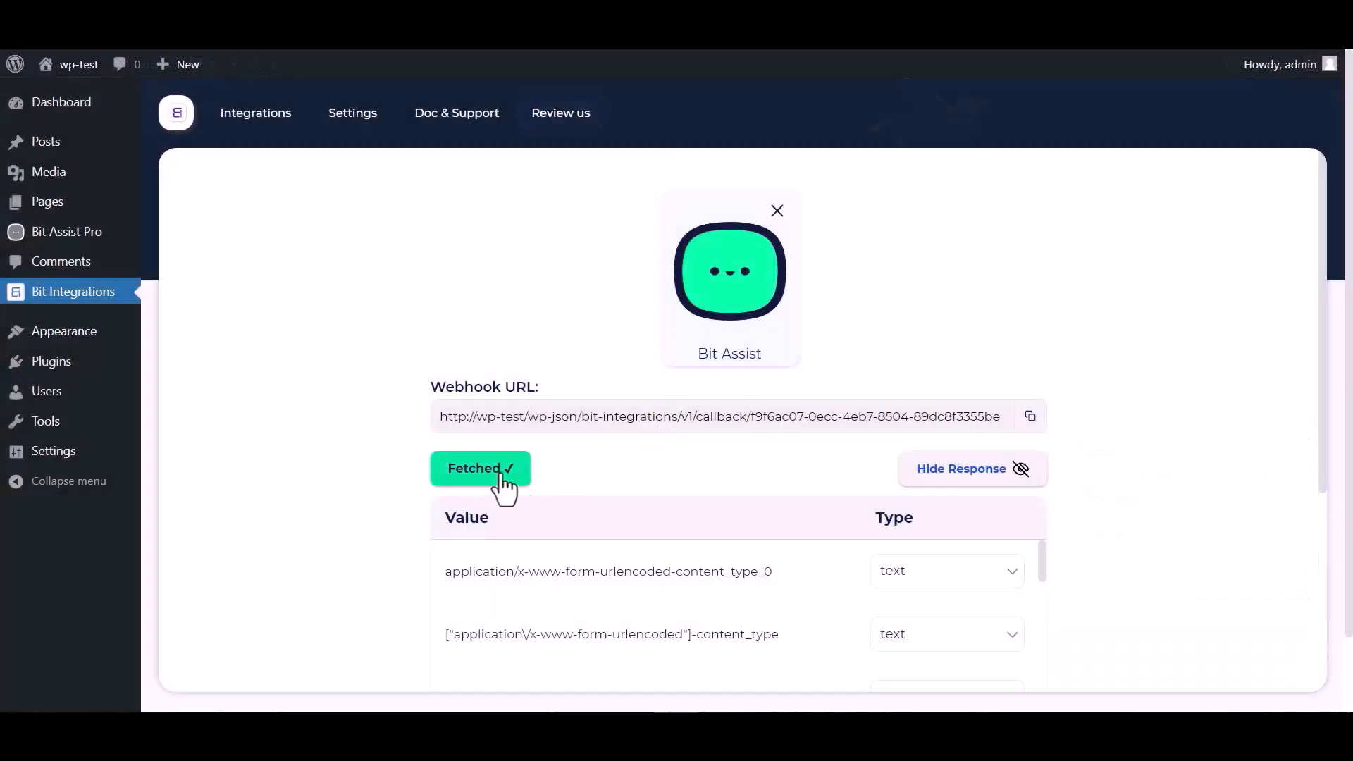
Review the fetched fields, search actions for 'un', and pick UncannyAutomator, focusing its Link field.
{"action": "scroll", "coordinate": [747, 451], "scroll_direction": "down", "scroll_amount": 1}
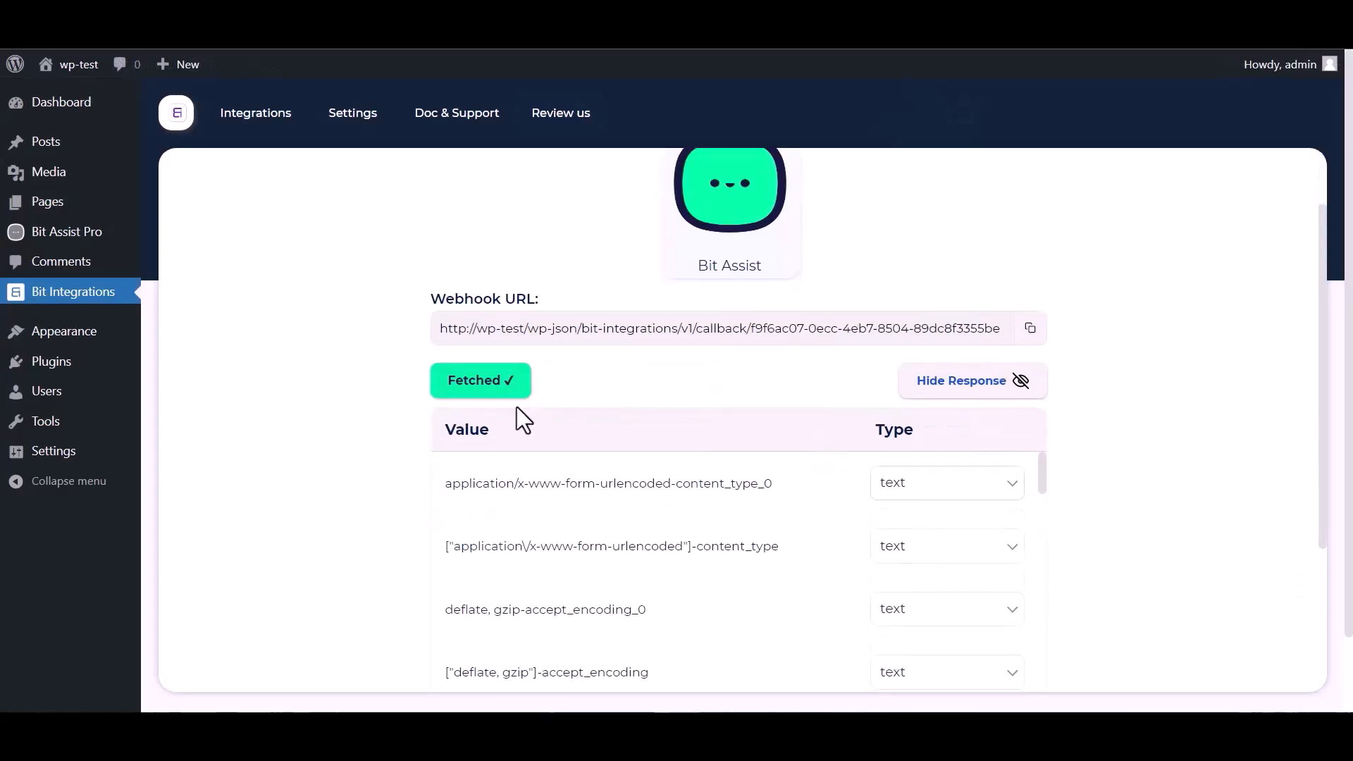
{"action": "scroll", "coordinate": [607, 539], "scroll_direction": "down", "scroll_amount": 15}
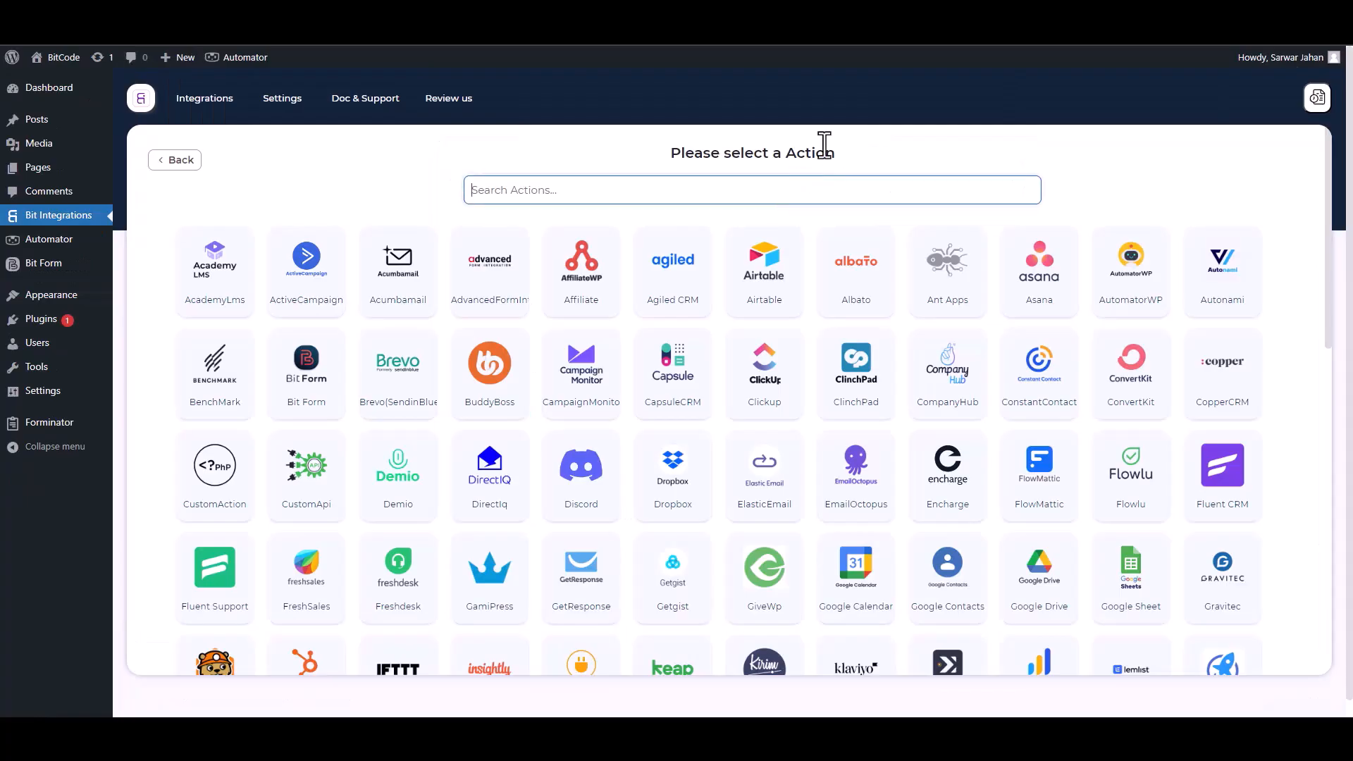
{"action": "type", "text": "un"}
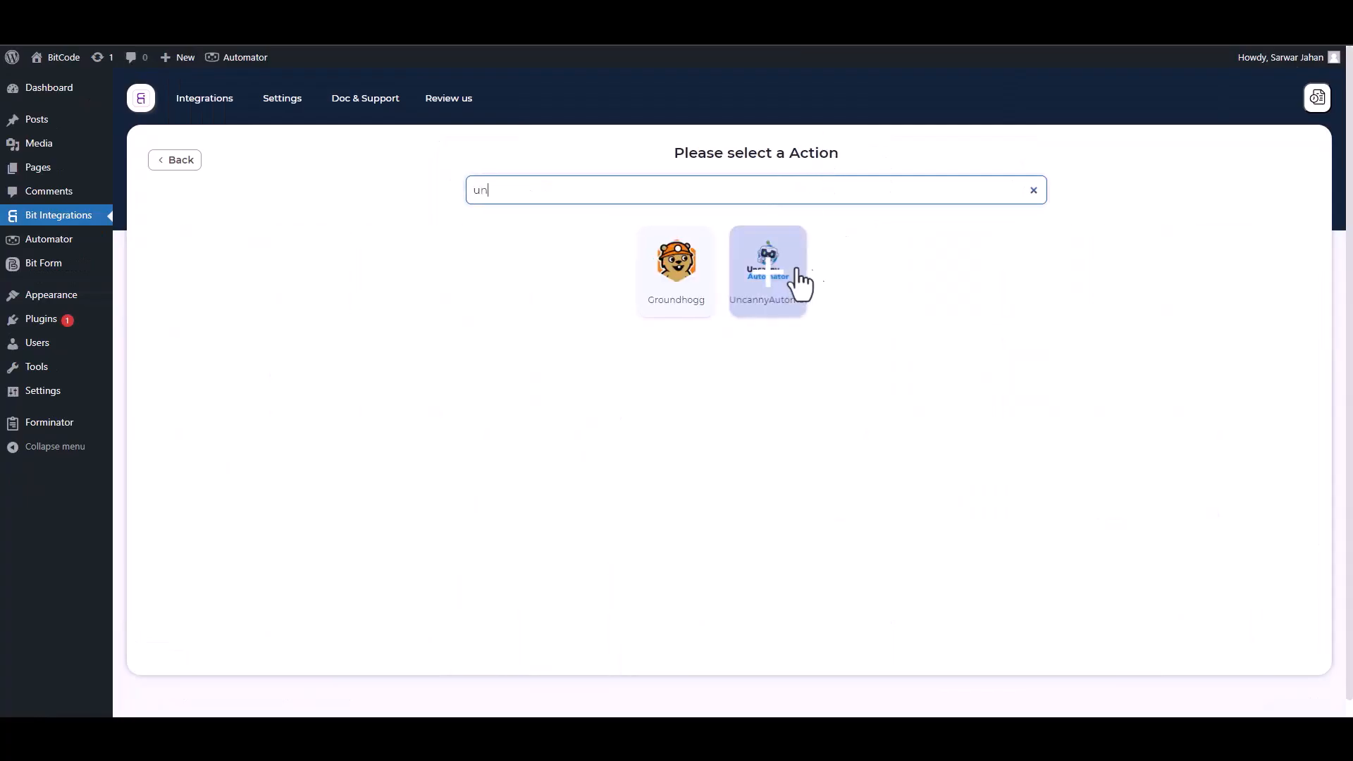
{"action": "left_click", "coordinate": [784, 285]}
{"action": "left_click", "coordinate": [248, 380]}
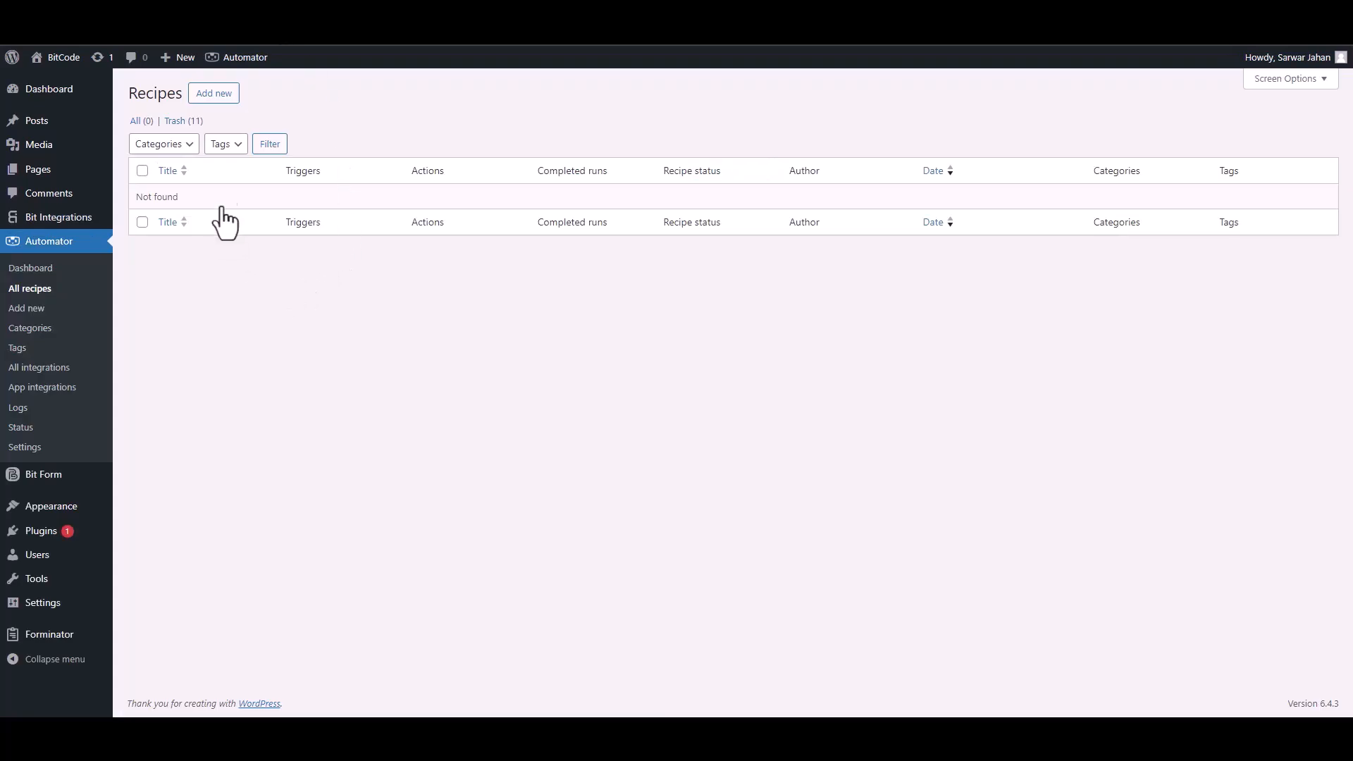
Create a new Uncanny Automator recipe set to run for Everyone.
{"action": "left_click", "coordinate": [215, 96]}
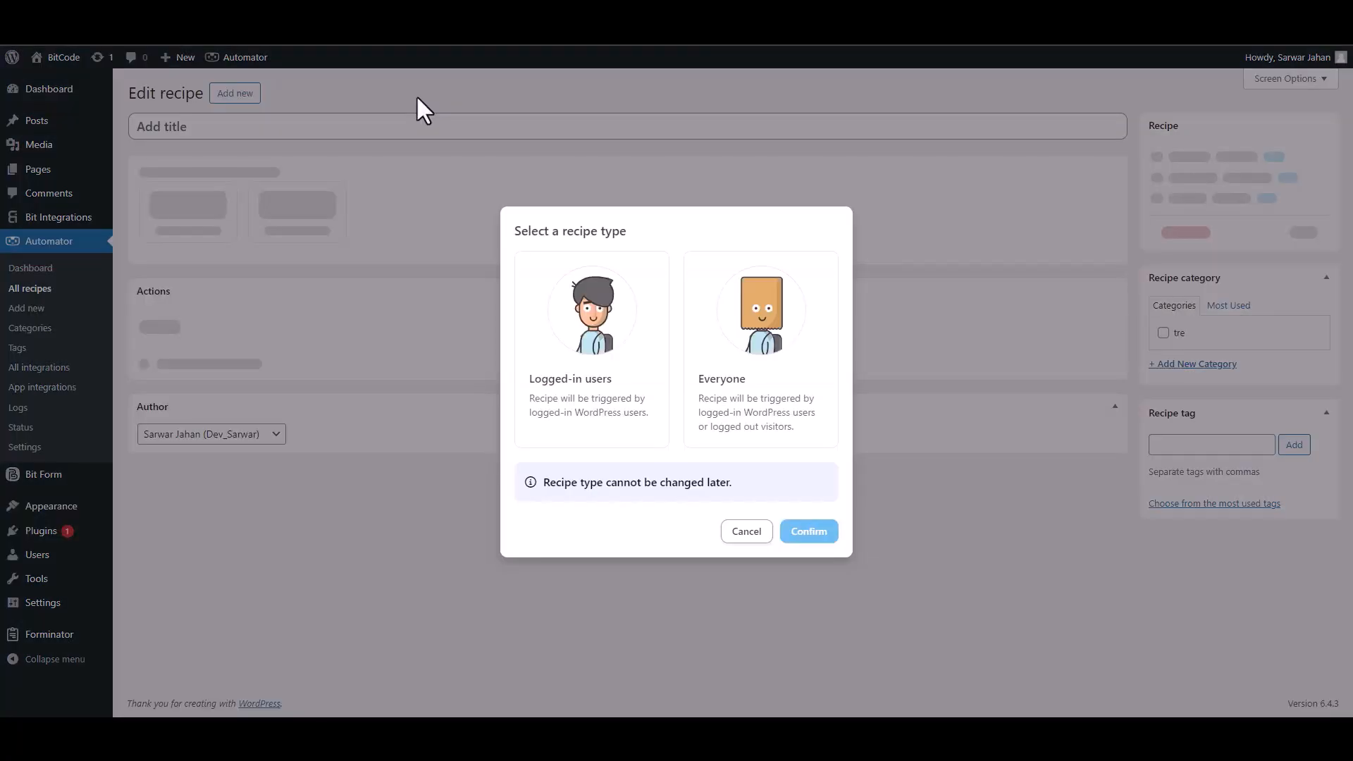
{"action": "left_click", "coordinate": [733, 400]}
{"action": "left_click", "coordinate": [801, 535]}
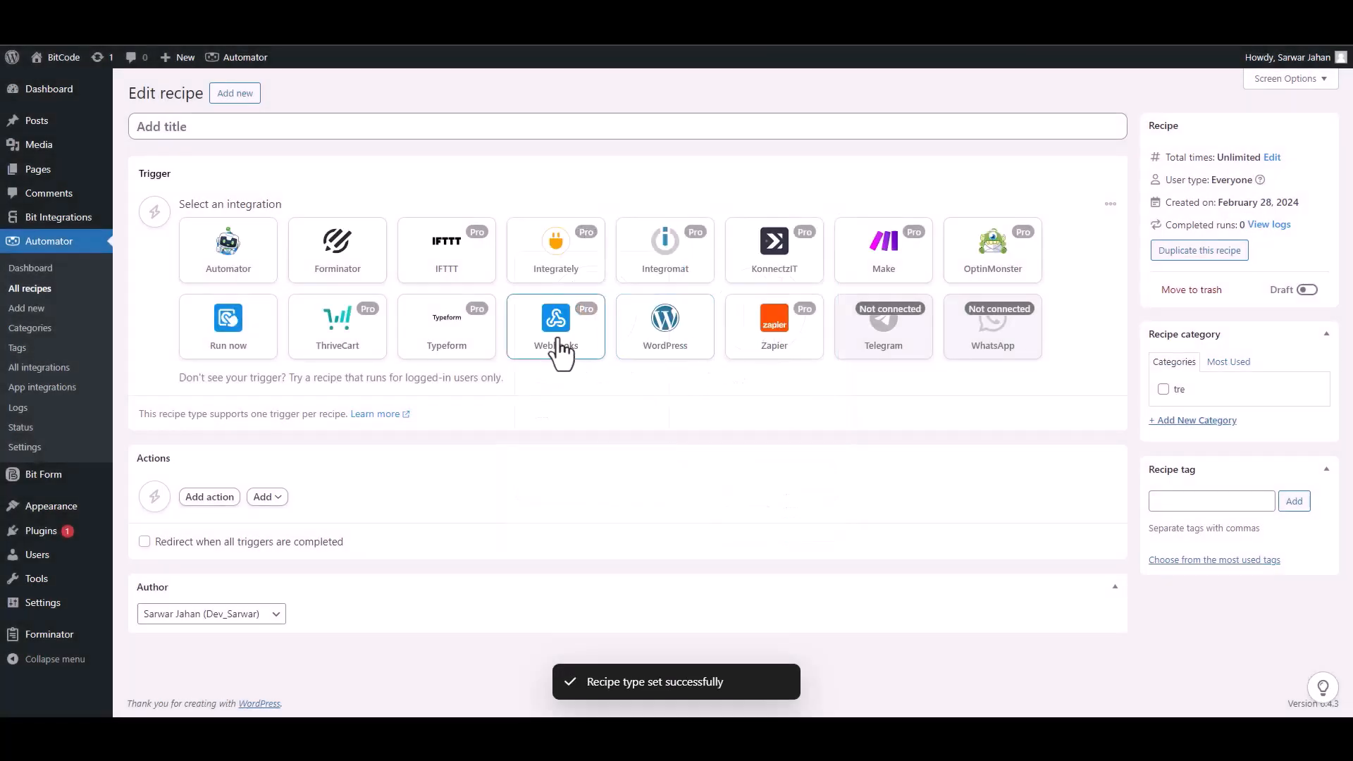
Add a Webhooks 'Receive data from a webhook' trigger, copy its URL, and listen for samples.
{"action": "left_click", "coordinate": [565, 353]}
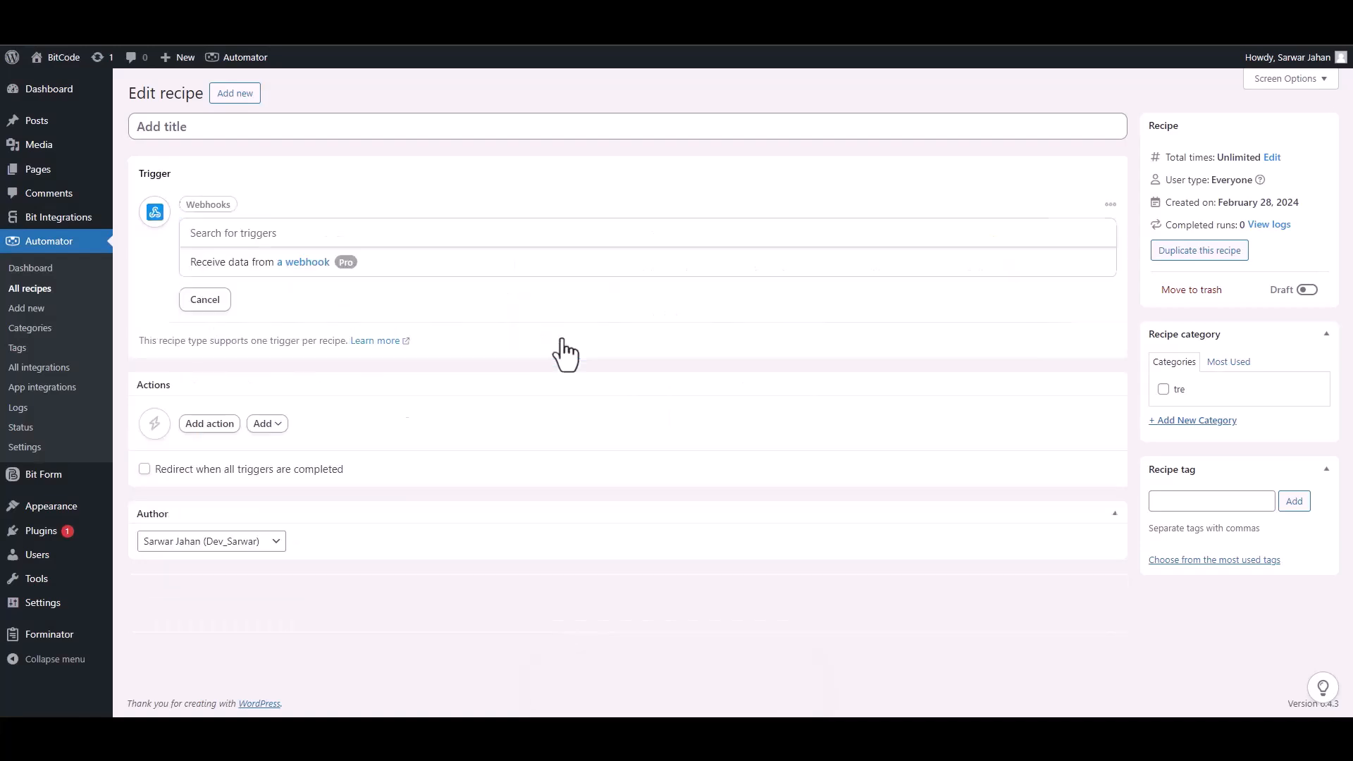
{"action": "left_click", "coordinate": [233, 266]}
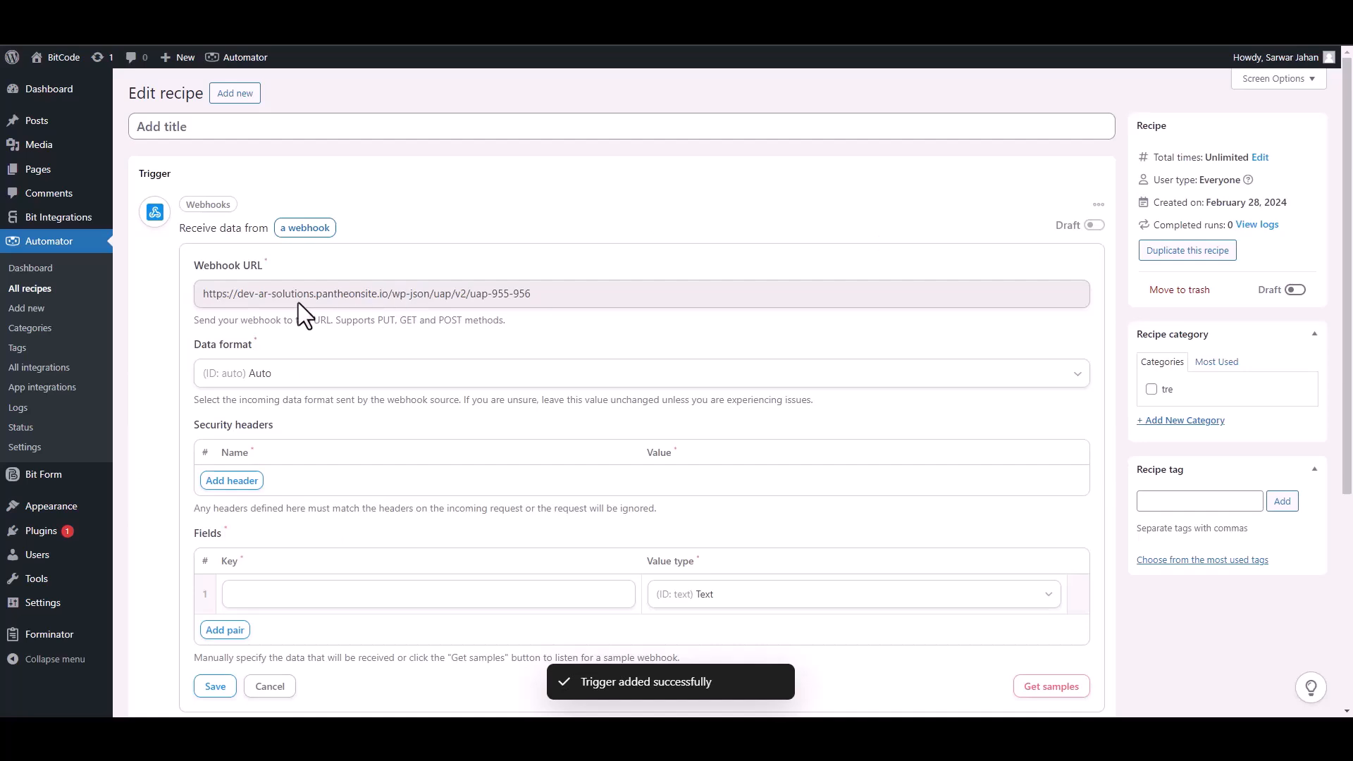
{"action": "triple_click", "coordinate": [327, 295]}
{"action": "key", "text": "ctrl+c"}
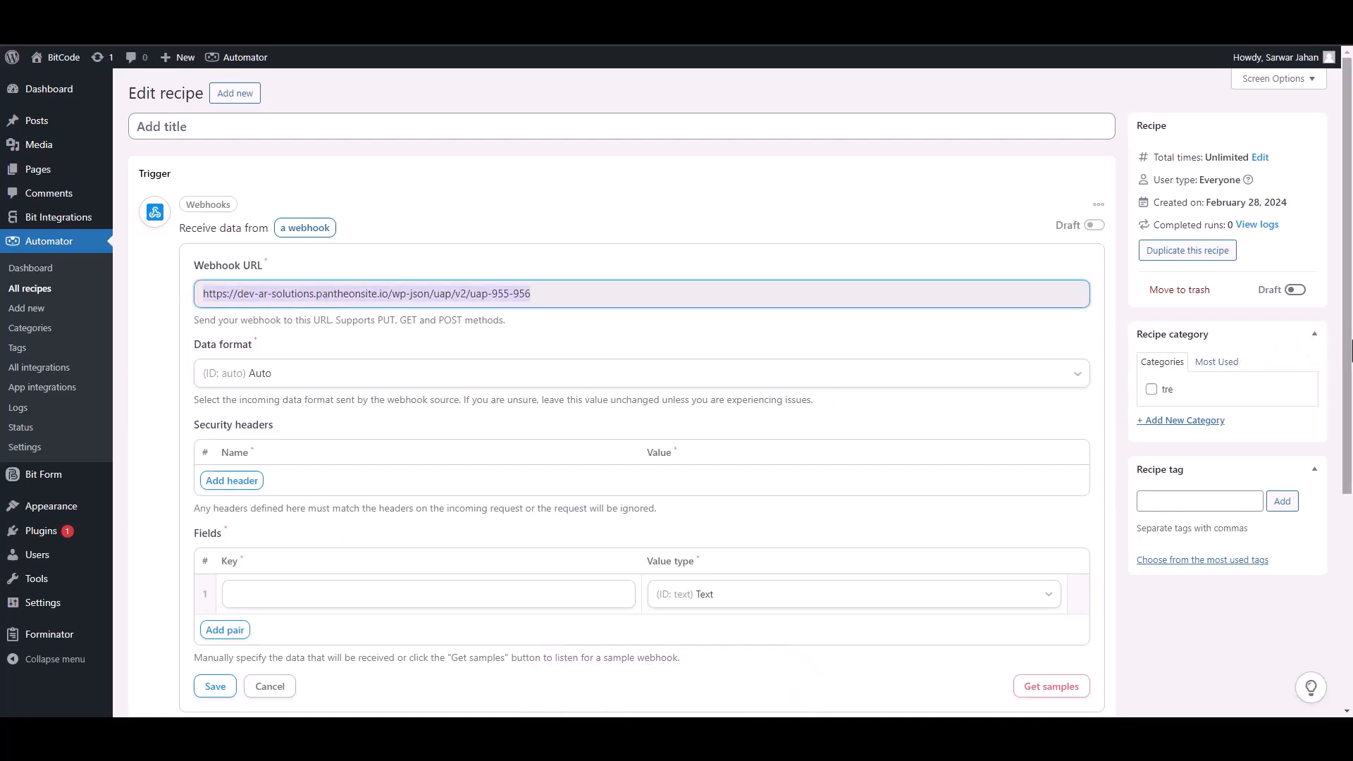
{"action": "left_click_drag", "start_coordinate": [1349, 352], "coordinate": [1350, 408]}
{"action": "left_click", "coordinate": [1064, 601]}
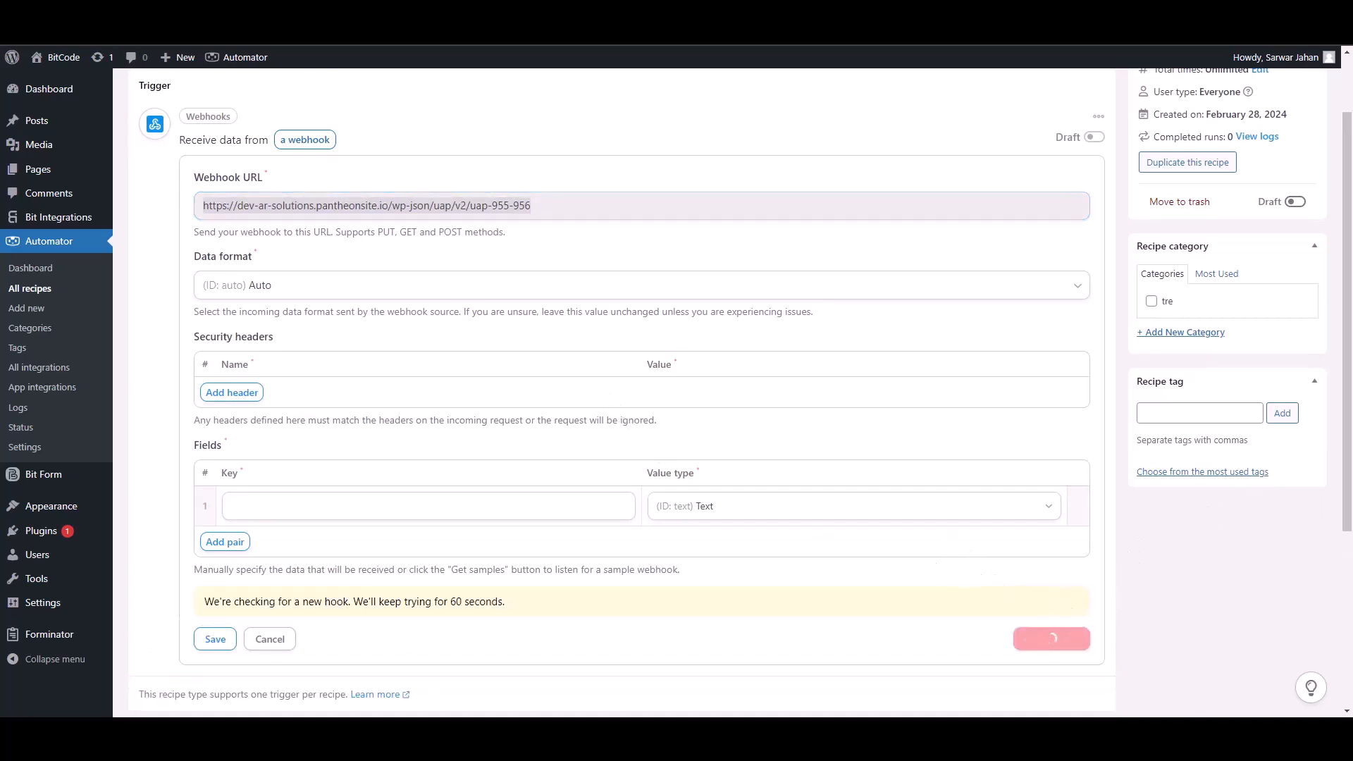
{"action": "left_click", "coordinate": [268, 9]}
Paste the Automator webhook URL as the Link and send all form data as application/json.
{"action": "left_click", "coordinate": [308, 374]}
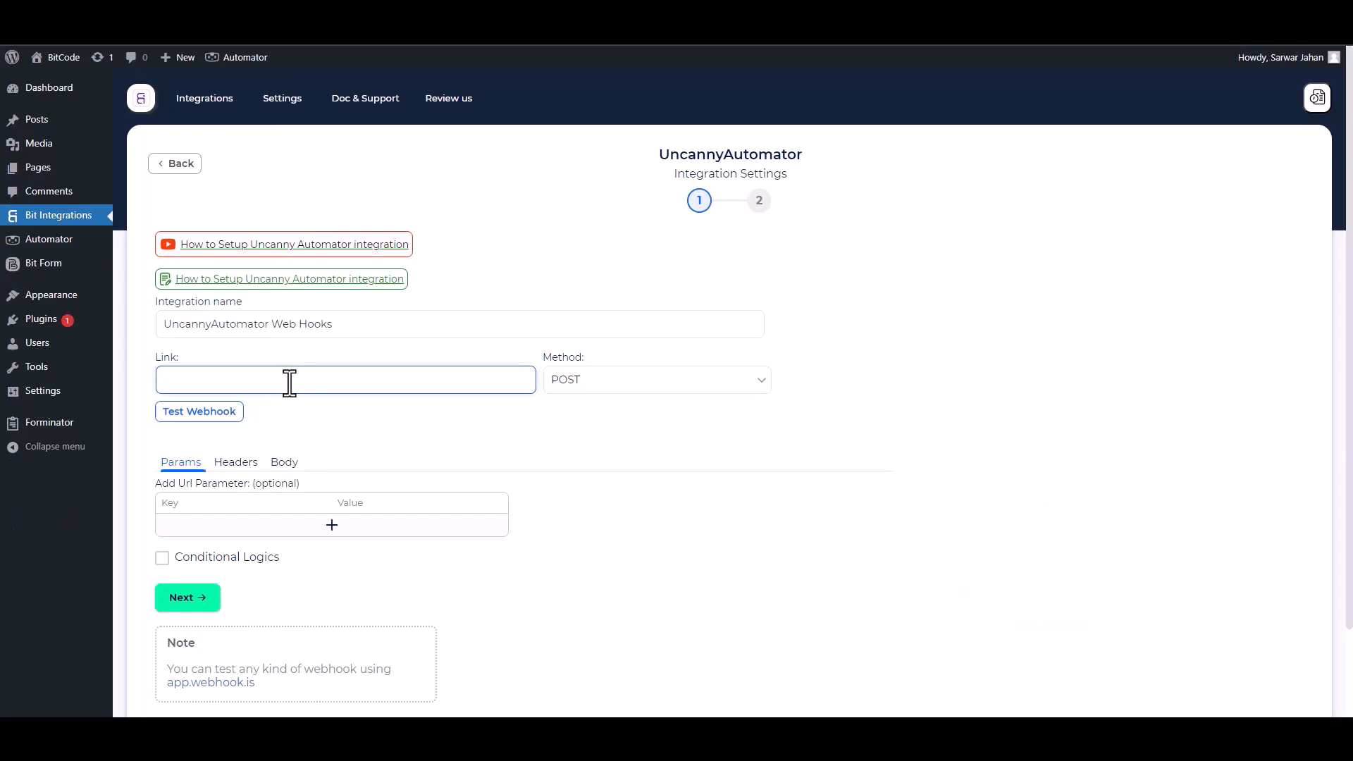
{"action": "key", "text": "ctrl+v"}
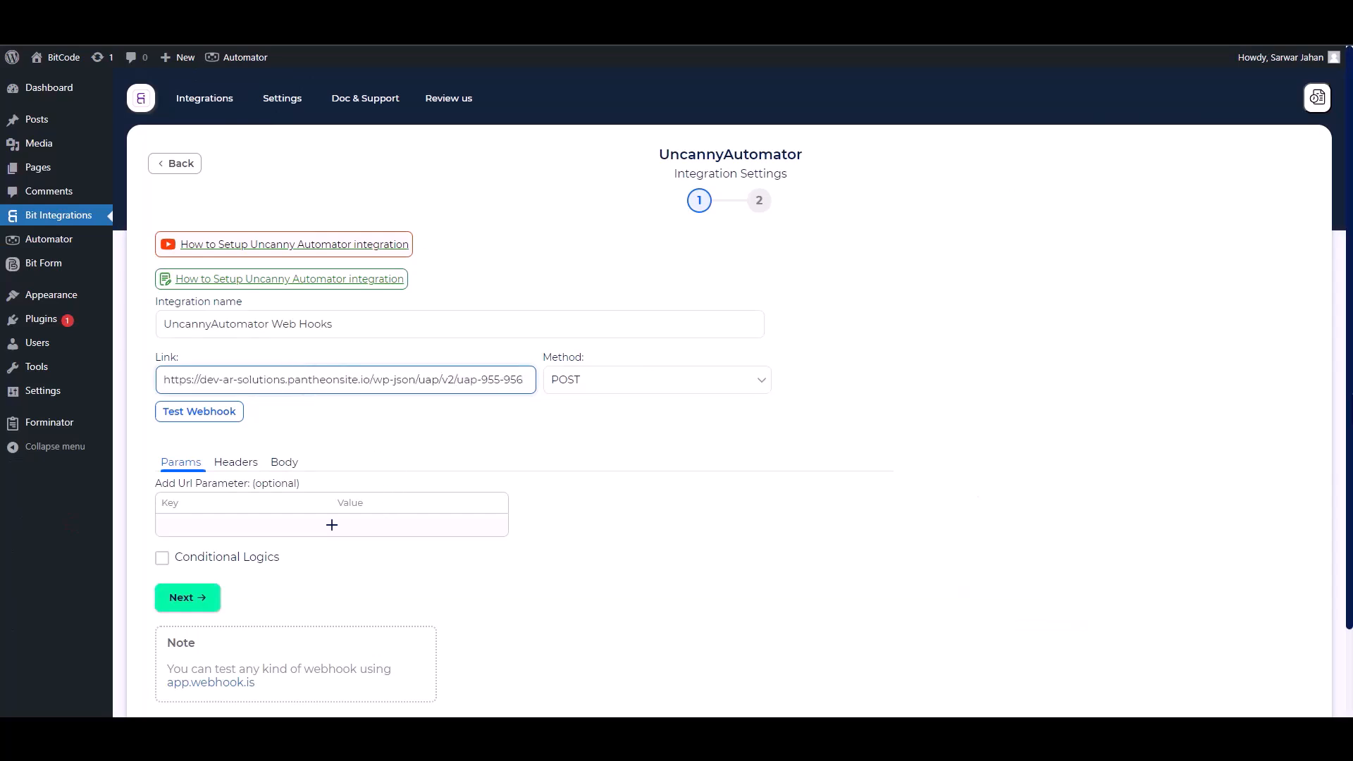
{"action": "scroll", "coordinate": [281, 377], "scroll_direction": "down", "scroll_amount": 1}
{"action": "left_click", "coordinate": [282, 369]}
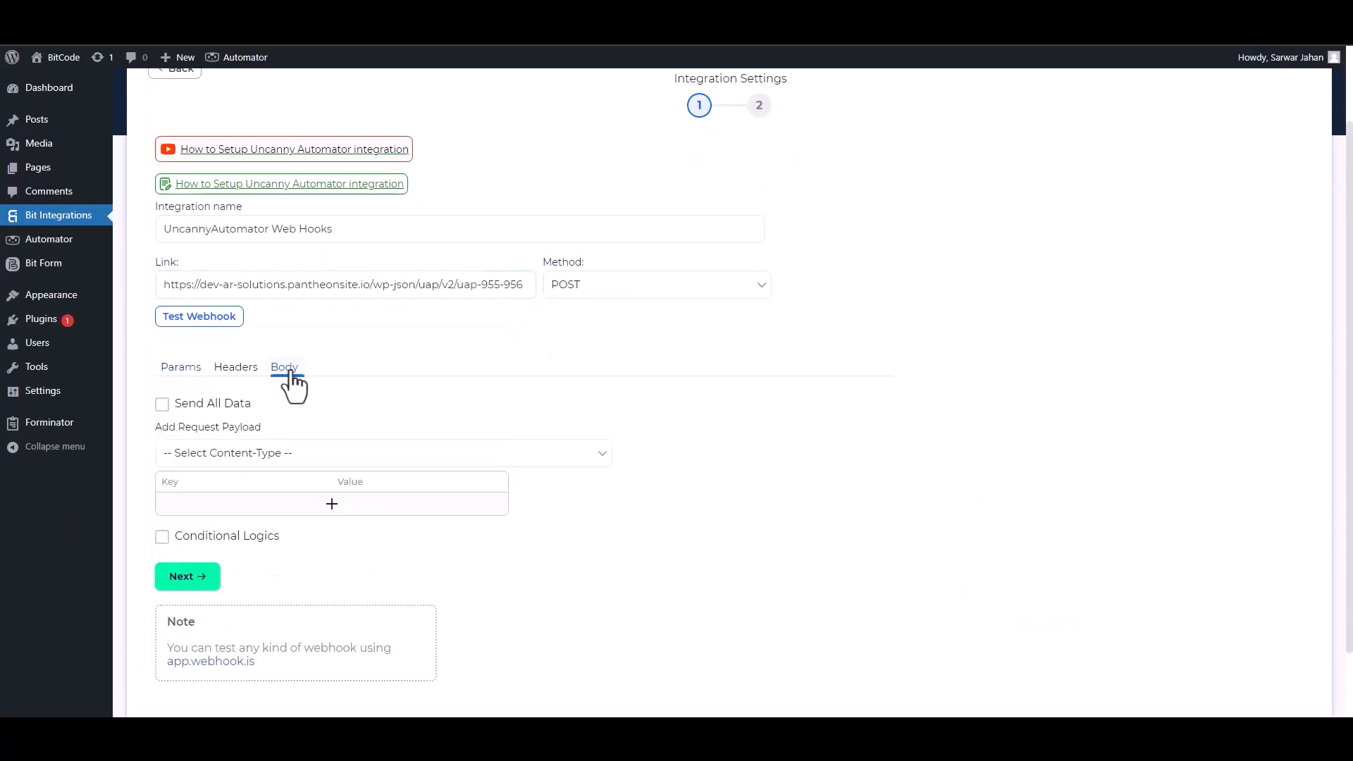
{"action": "left_click", "coordinate": [174, 412]}
{"action": "left_click", "coordinate": [241, 454]}
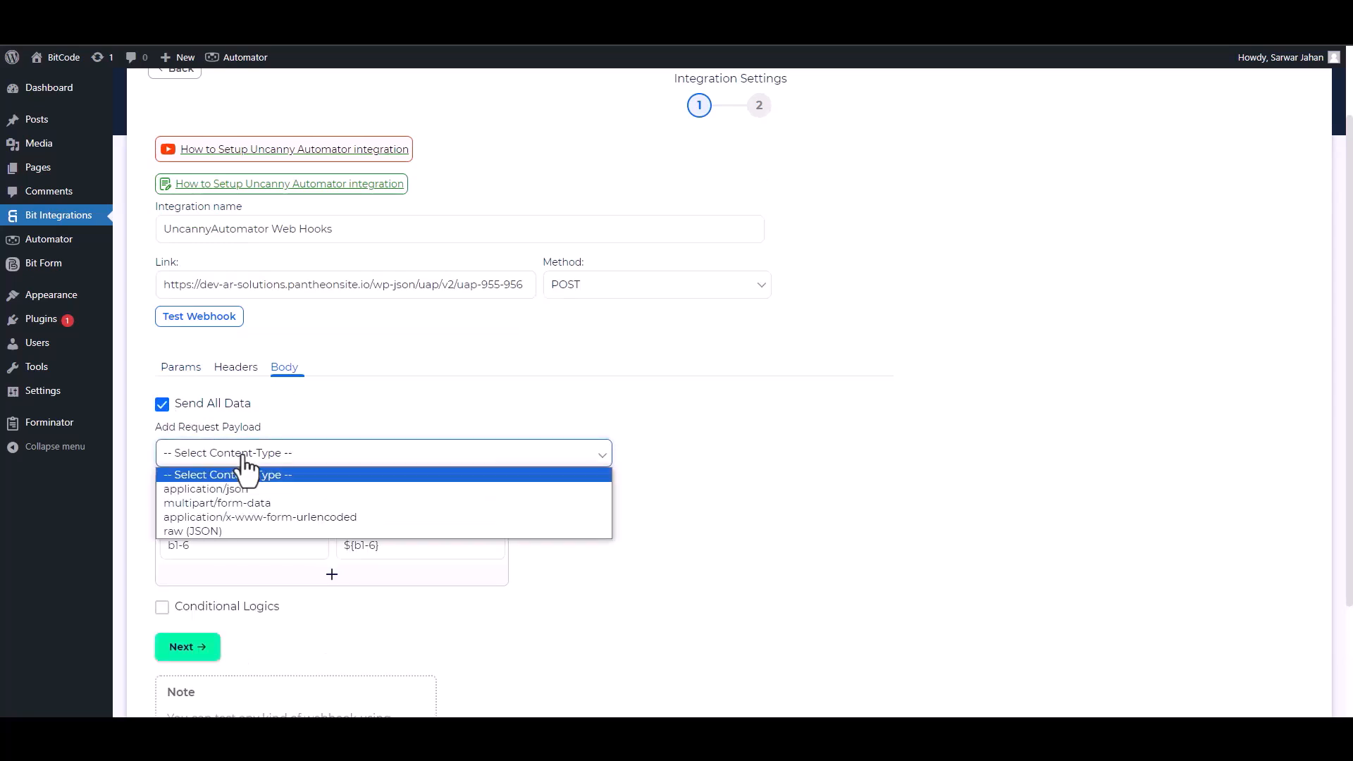
{"action": "left_click", "coordinate": [237, 487]}
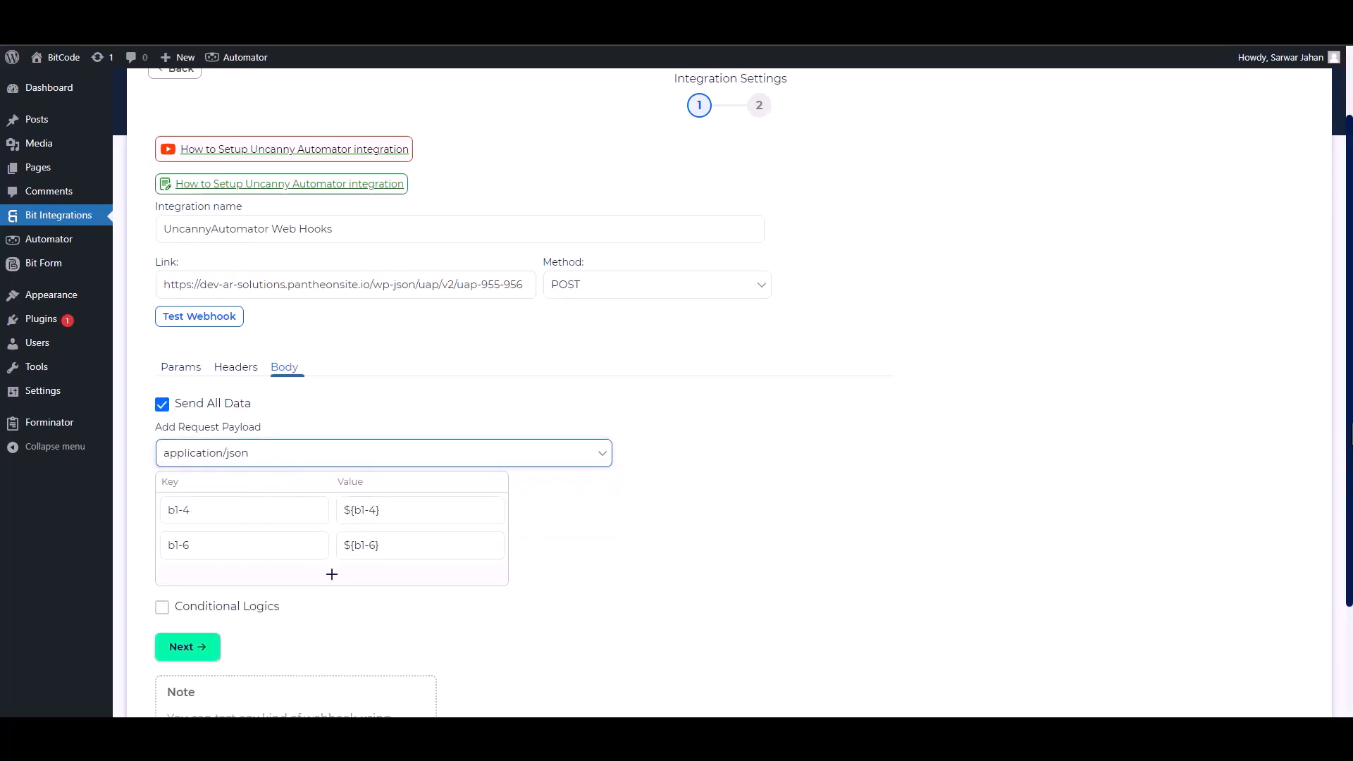
{"action": "scroll", "coordinate": [303, 472], "scroll_direction": "down", "scroll_amount": 1}
Rename the two payload keys to Email and Phone.
{"action": "double_click", "coordinate": [230, 435]}
{"action": "type", "text": "Email"}
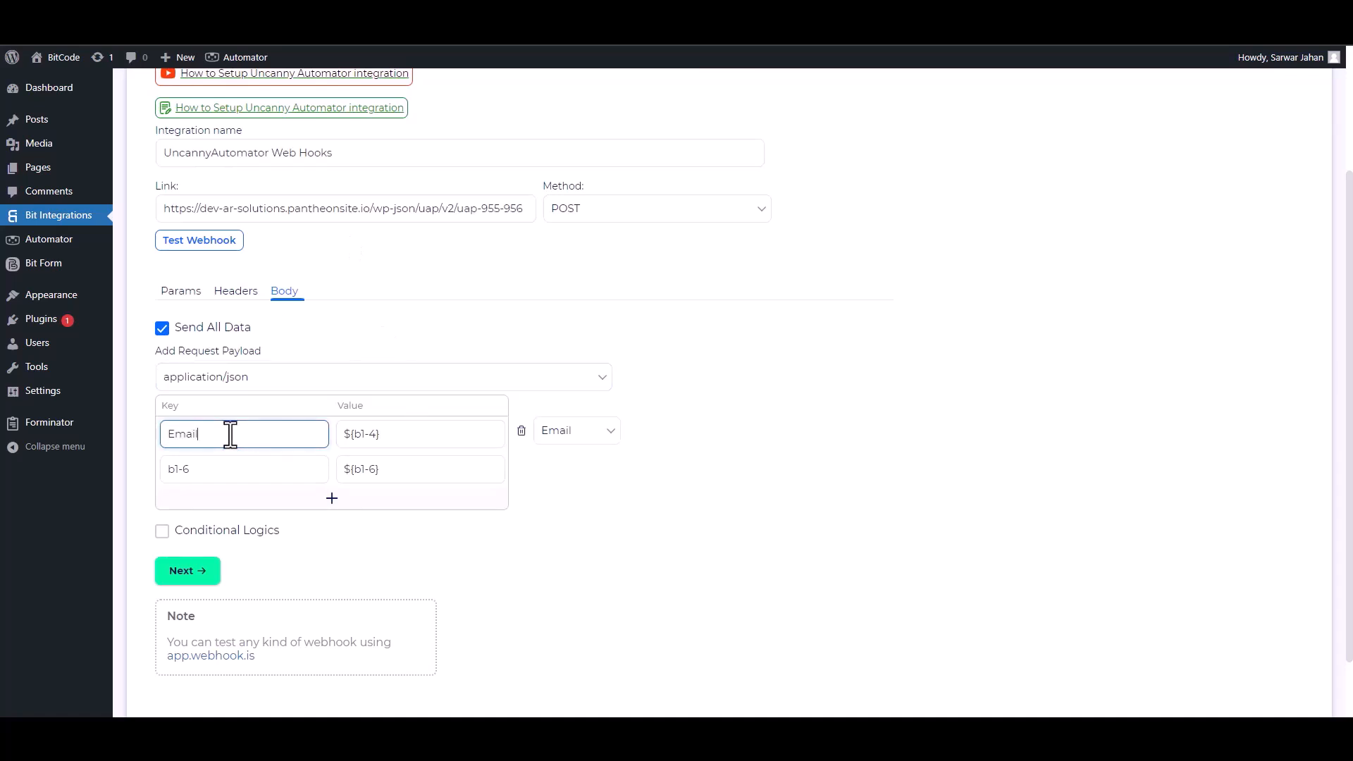
{"action": "left_click", "coordinate": [212, 468]}
{"action": "double_click", "coordinate": [211, 468]}
{"action": "type", "text": "P"}
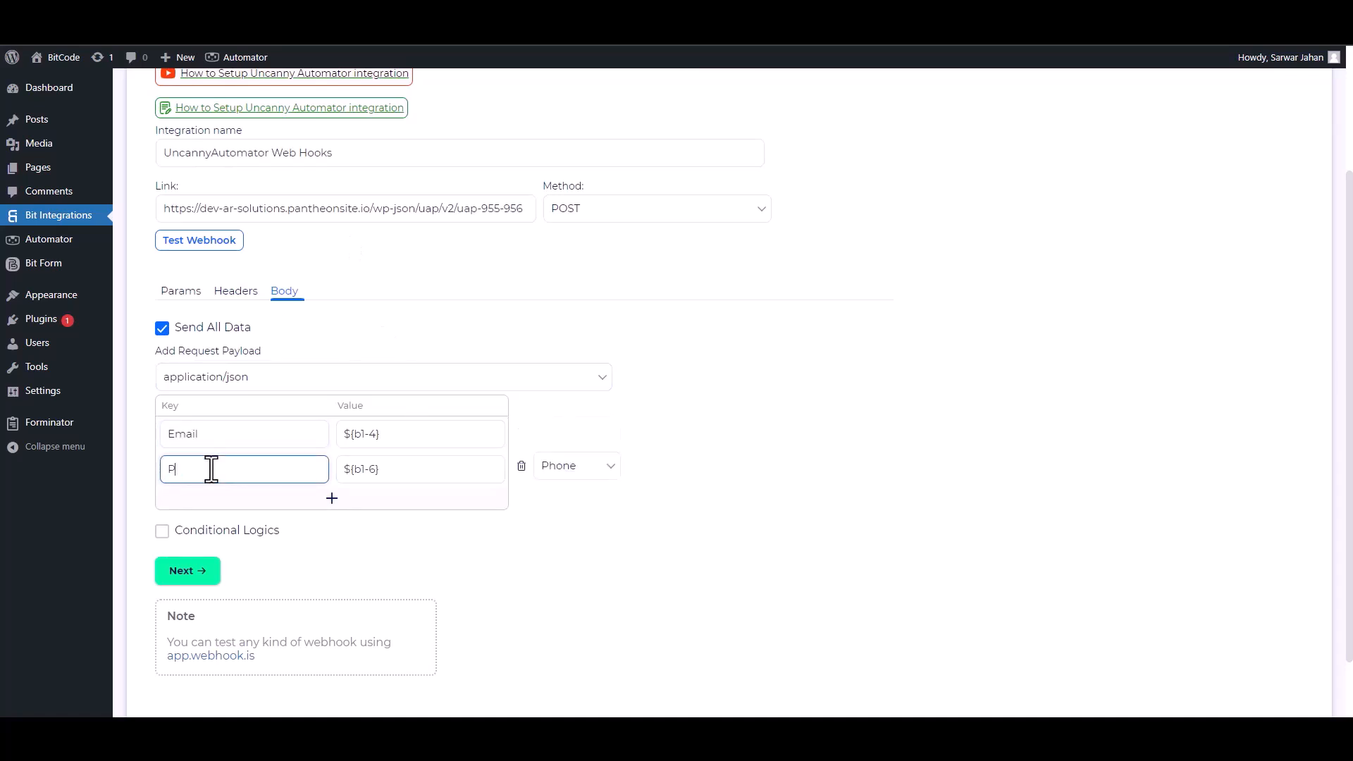
Leave conditional logic off, run Test Webhook successfully, and continue to the final step.
{"action": "left_click", "coordinate": [163, 532]}
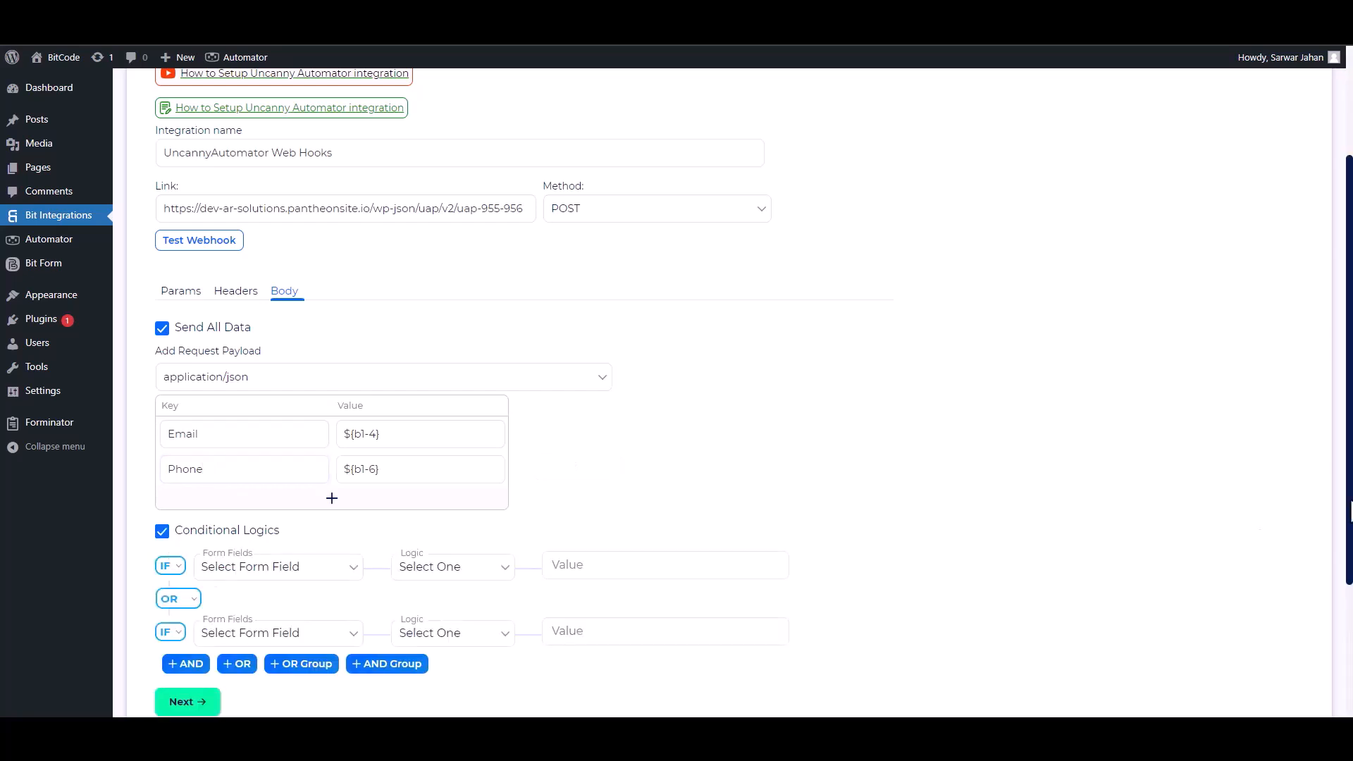
{"action": "scroll", "coordinate": [1350, 556], "scroll_direction": "down", "scroll_amount": 1}
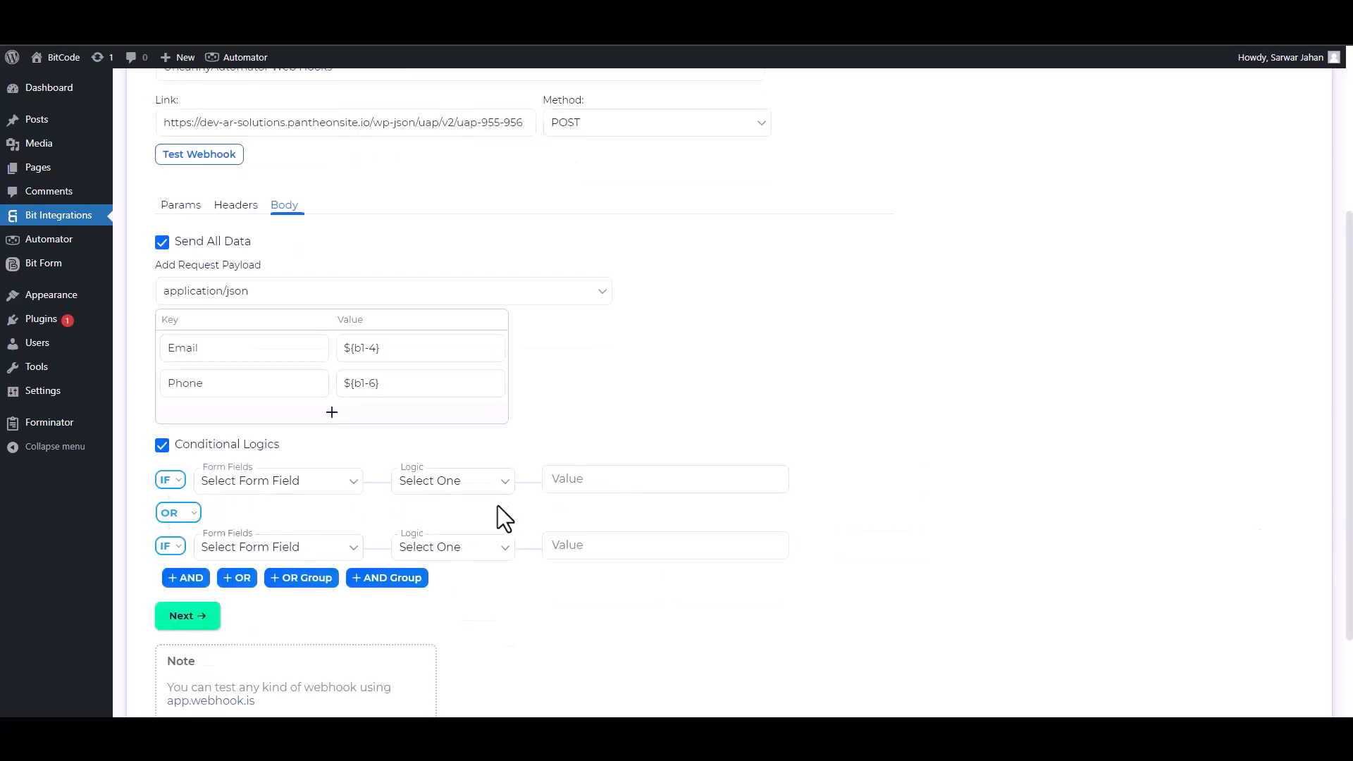
{"action": "left_click", "coordinate": [166, 445]}
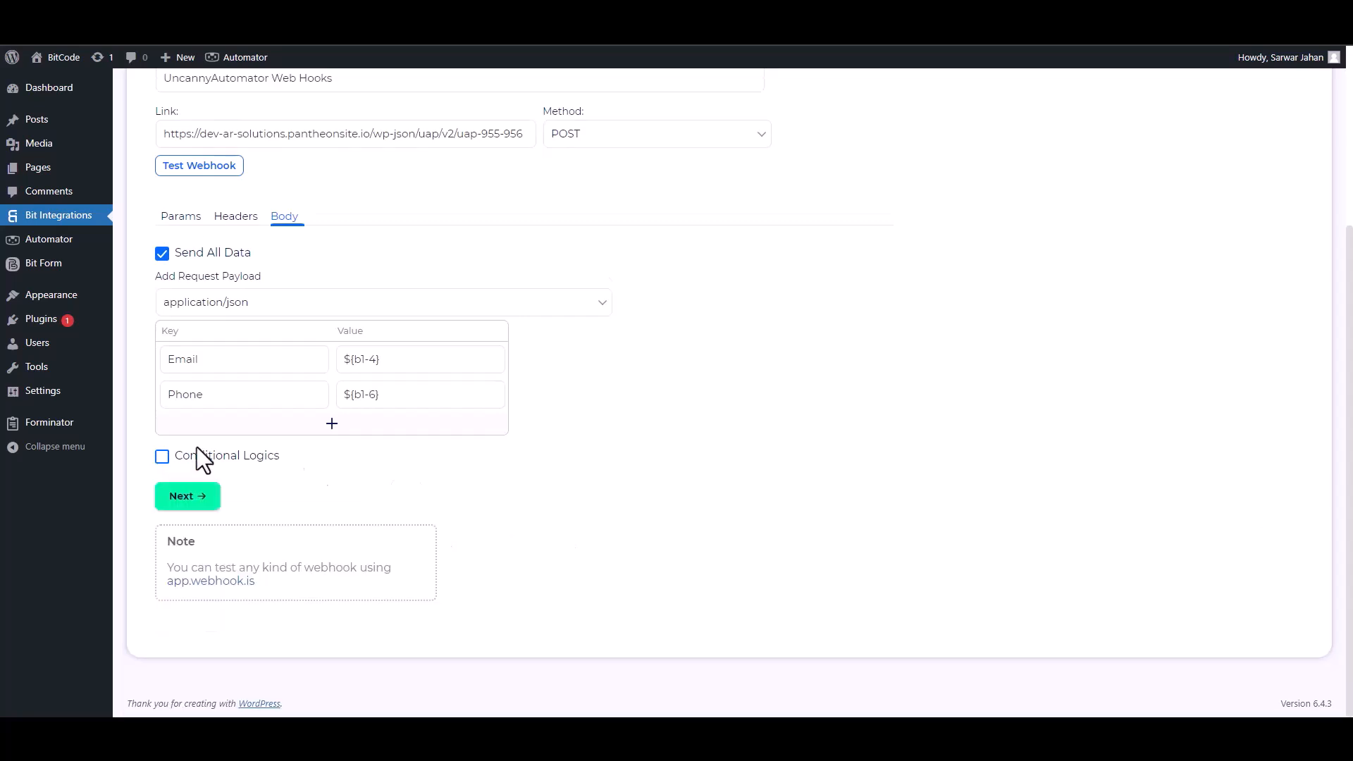
{"action": "scroll", "coordinate": [1318, 458], "scroll_direction": "up", "scroll_amount": 2}
{"action": "left_click", "coordinate": [204, 299]}
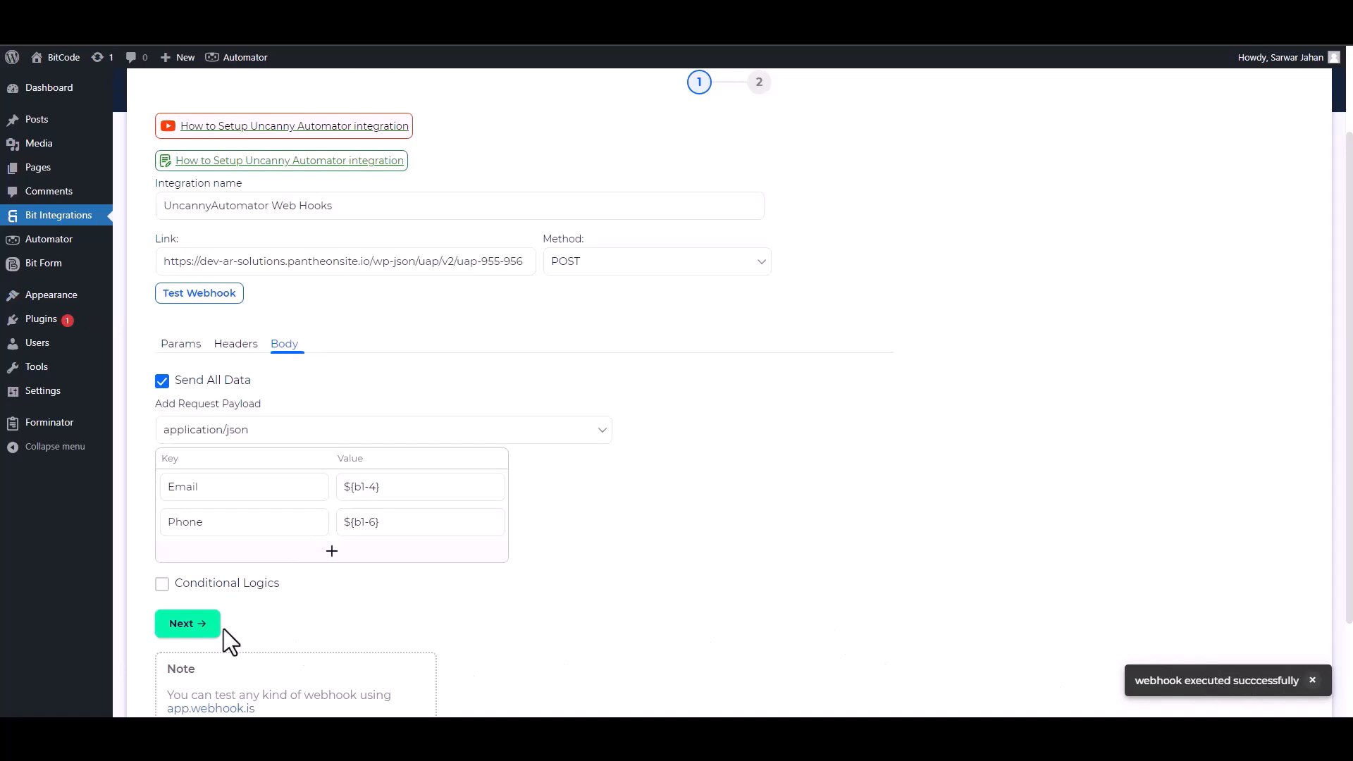
{"action": "left_click", "coordinate": [206, 629]}
Save the integration, then adopt the received fields, type Email as Email, and save the trigger.
{"action": "left_click", "coordinate": [720, 285]}
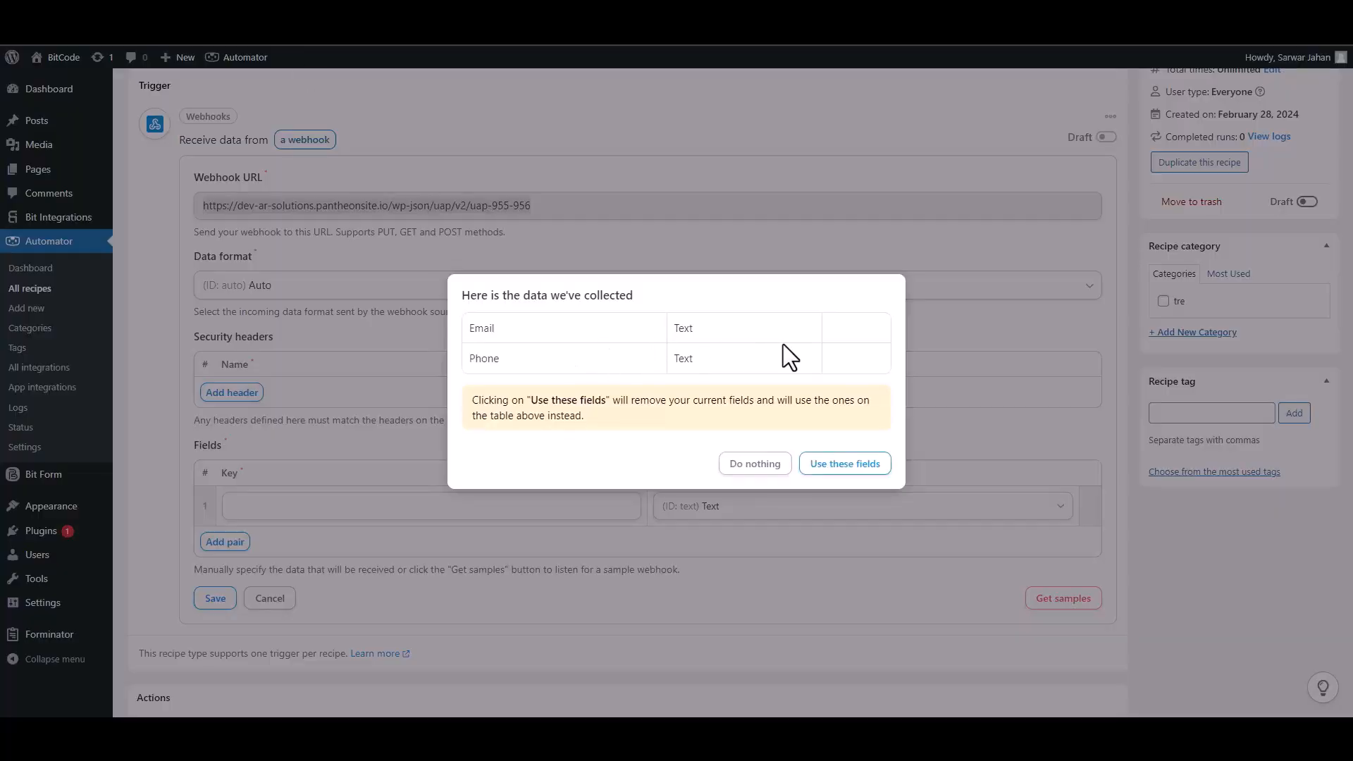
{"action": "left_click", "coordinate": [843, 464]}
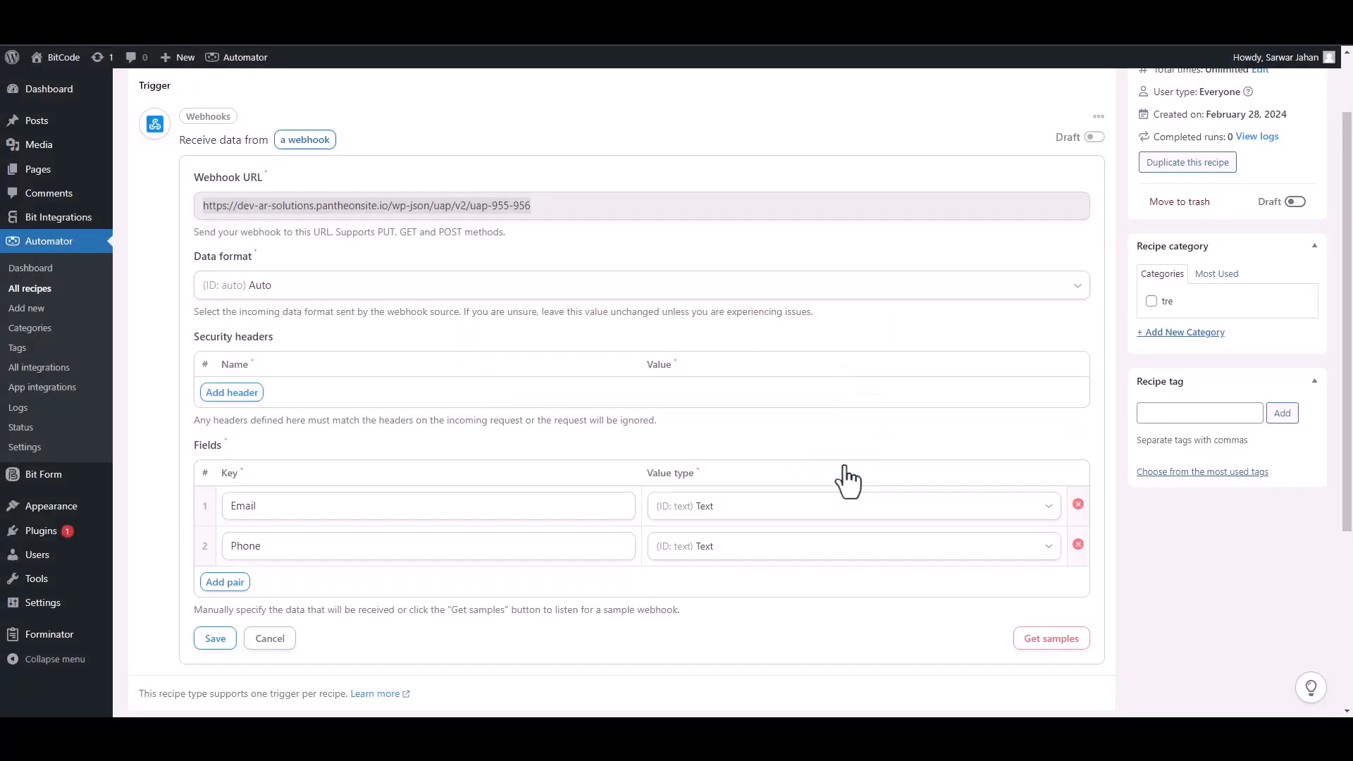
{"action": "left_click", "coordinate": [1049, 508]}
{"action": "left_click", "coordinate": [724, 592]}
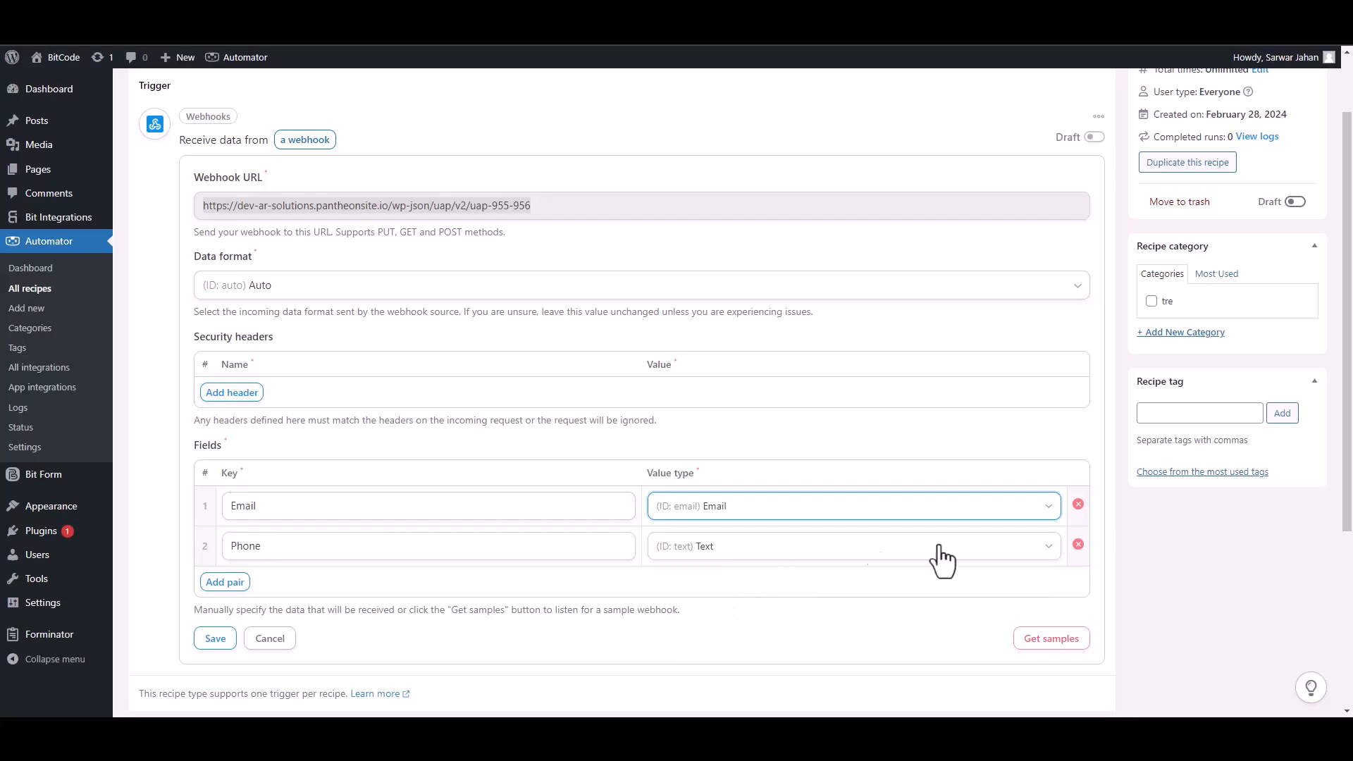
{"action": "left_click", "coordinate": [216, 638]}
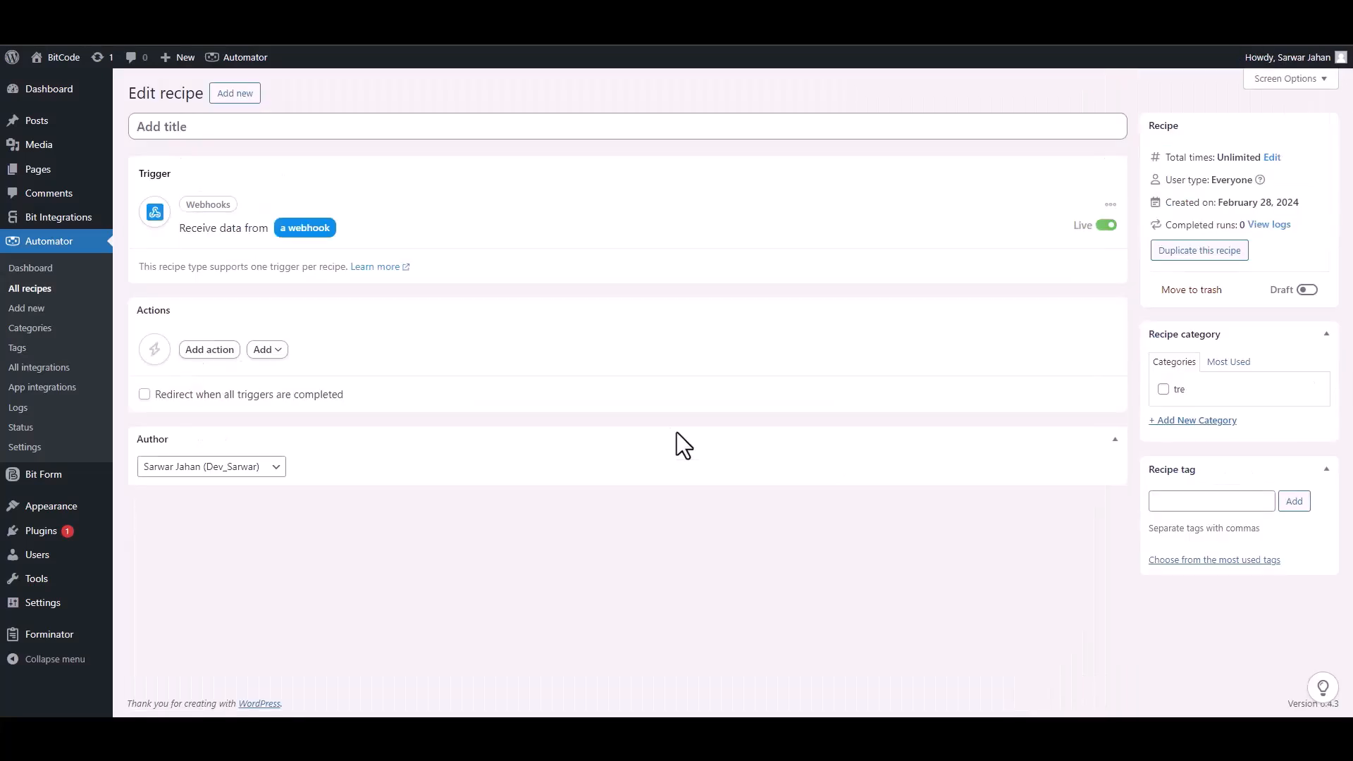
Add a MailerLite 'Add a subscriber to a group' action using Field #1 Email and Bit Integrations Subscribers.
{"action": "left_click", "coordinate": [215, 350]}
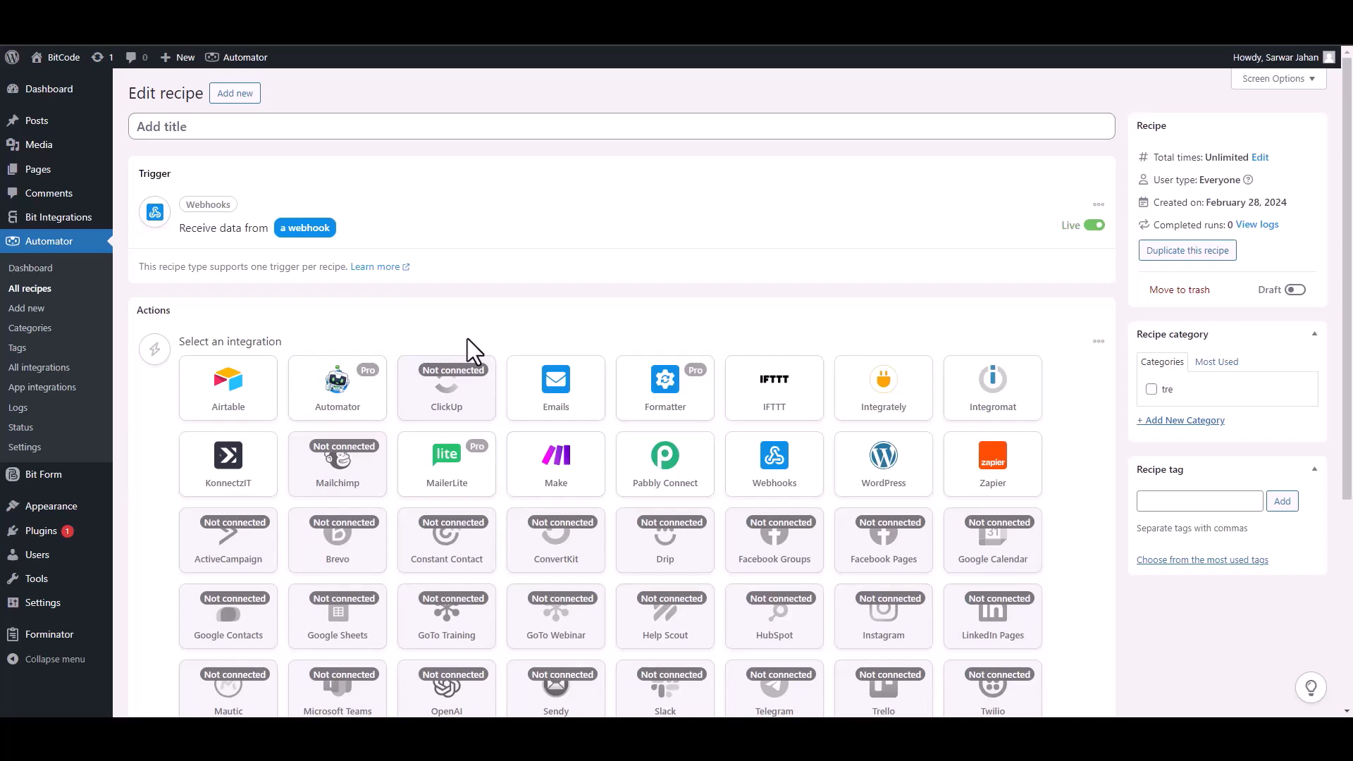
{"action": "left_click", "coordinate": [458, 479]}
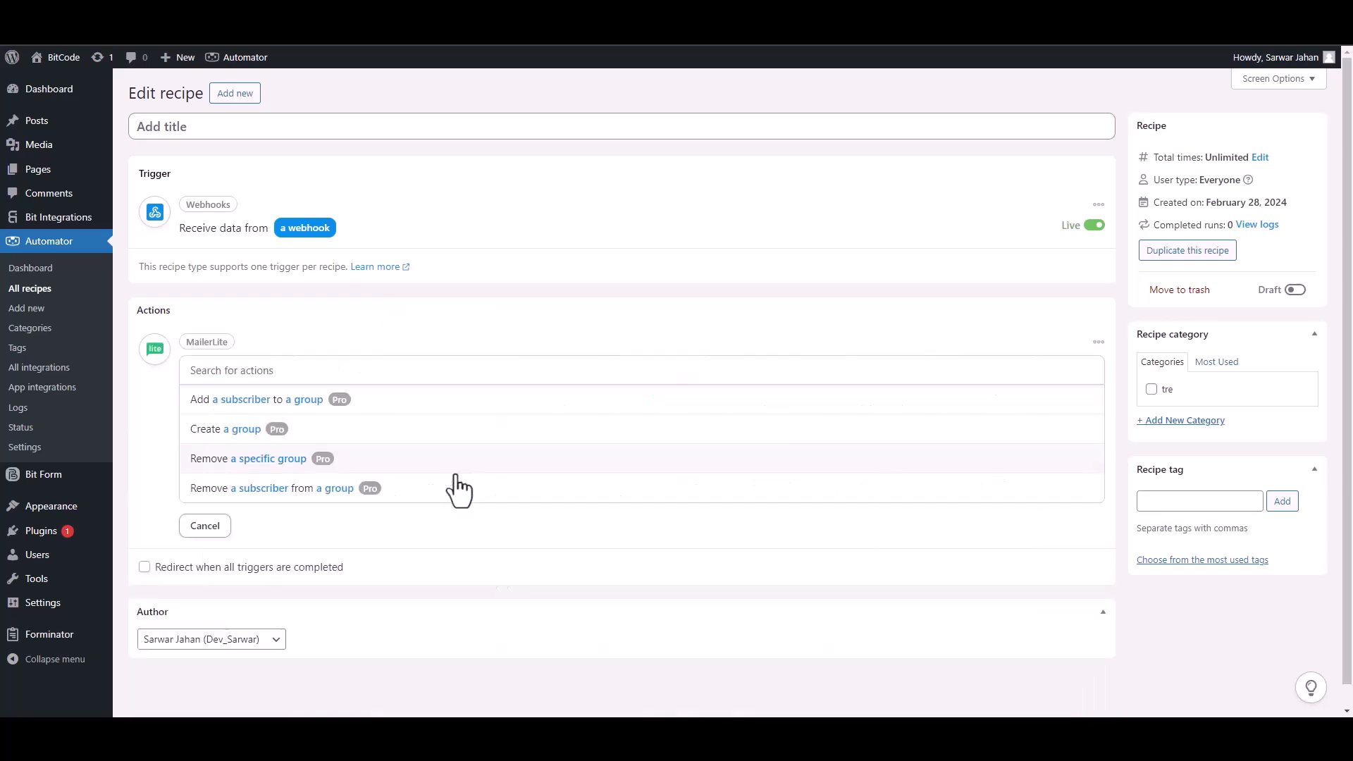
{"action": "left_click", "coordinate": [255, 402]}
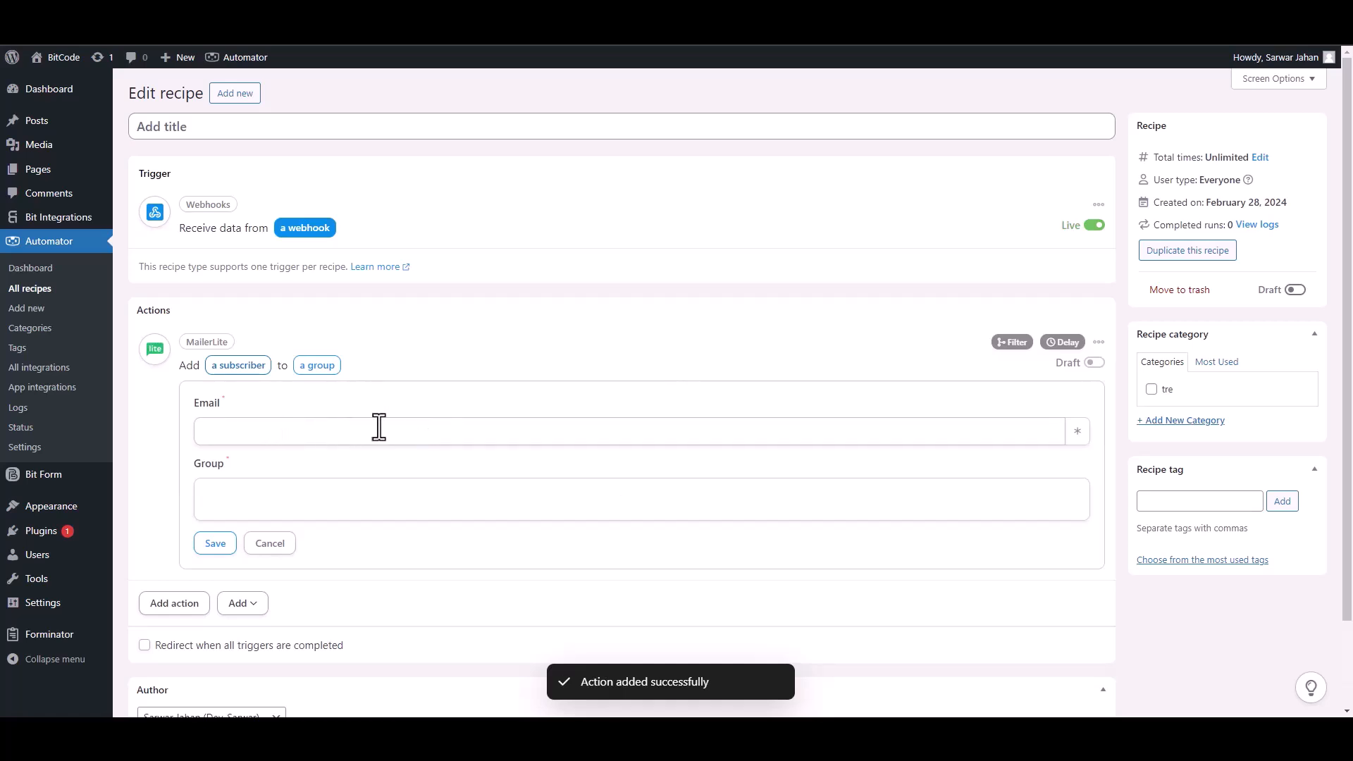
{"action": "left_click", "coordinate": [1077, 431]}
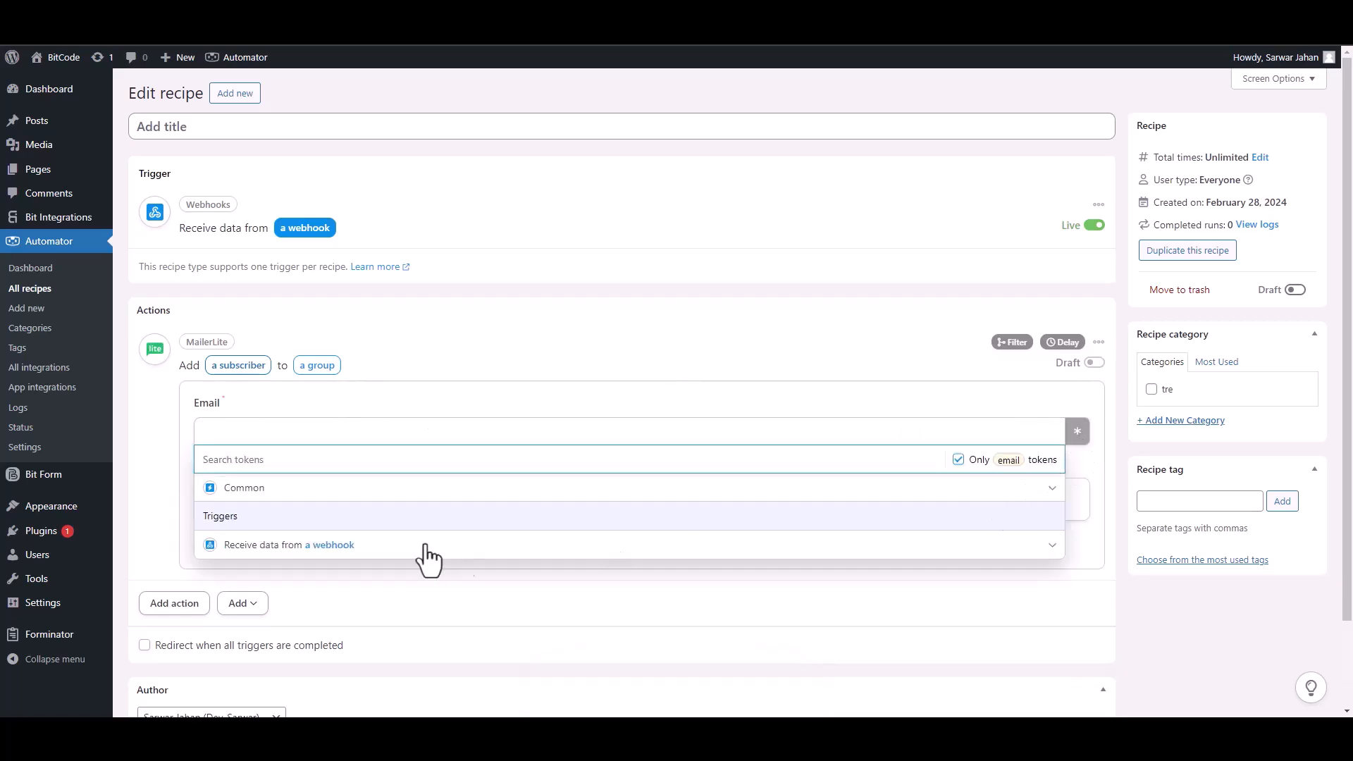
{"action": "left_click", "coordinate": [344, 556]}
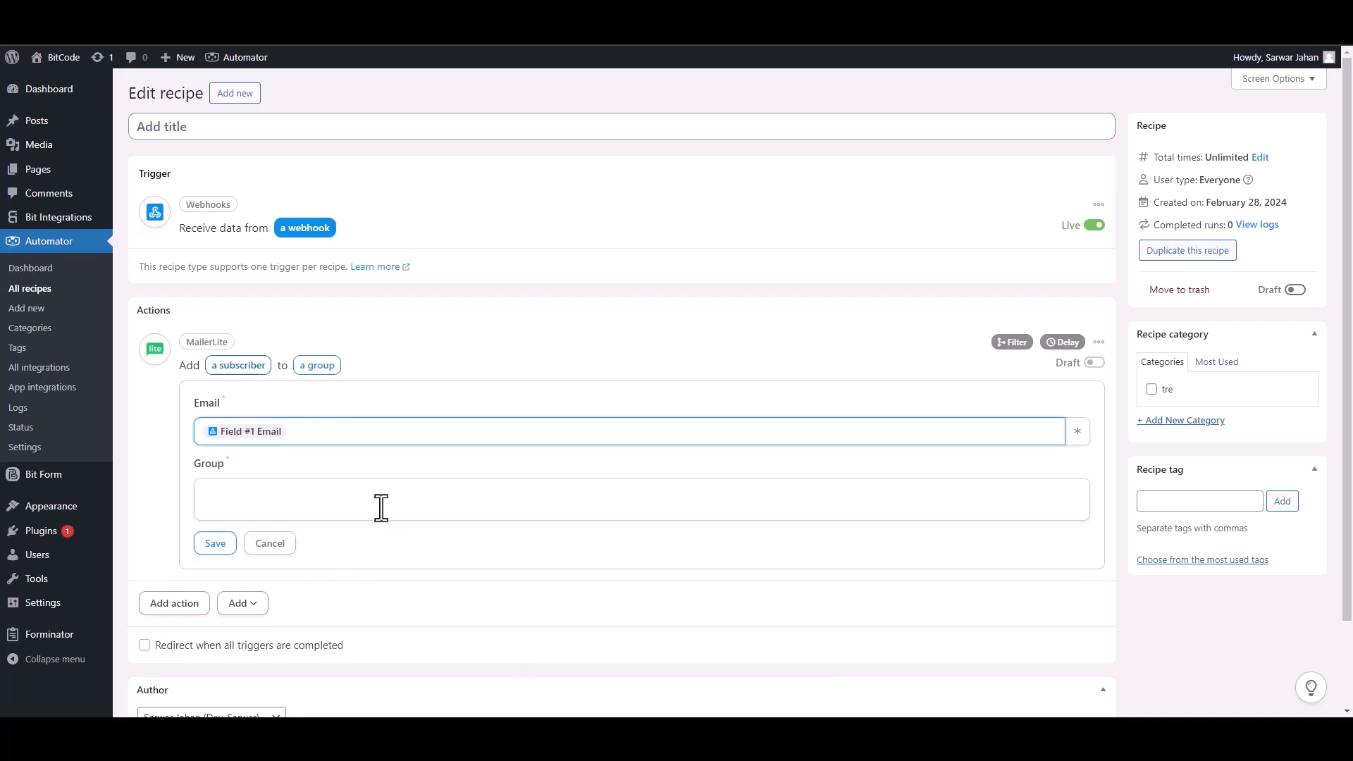
{"action": "left_click", "coordinate": [398, 499]}
{"action": "left_click", "coordinate": [263, 547]}
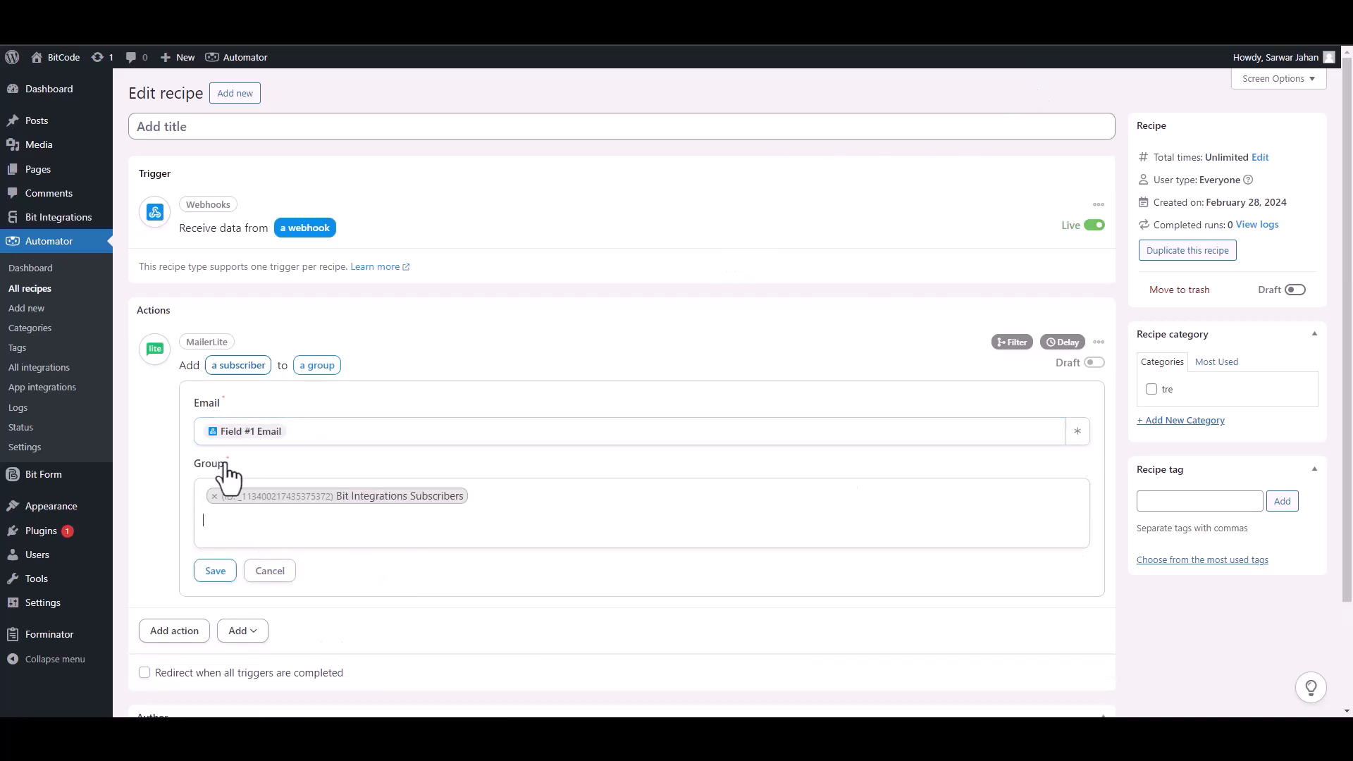
{"action": "left_click", "coordinate": [217, 572]}
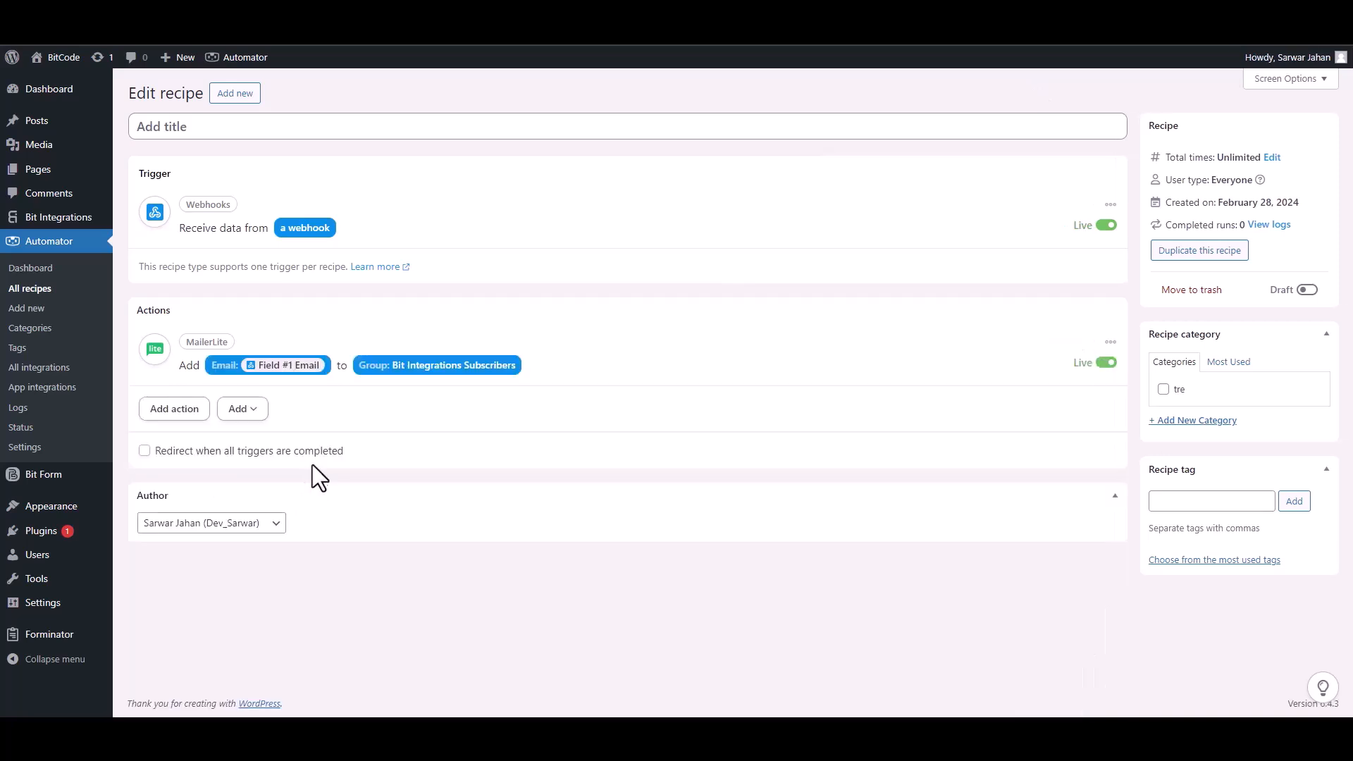
Set the Uncanny Automator recipe to Live and open the Bit Integrations form in the Bit Assist widget.
{"action": "left_click", "coordinate": [1307, 290]}
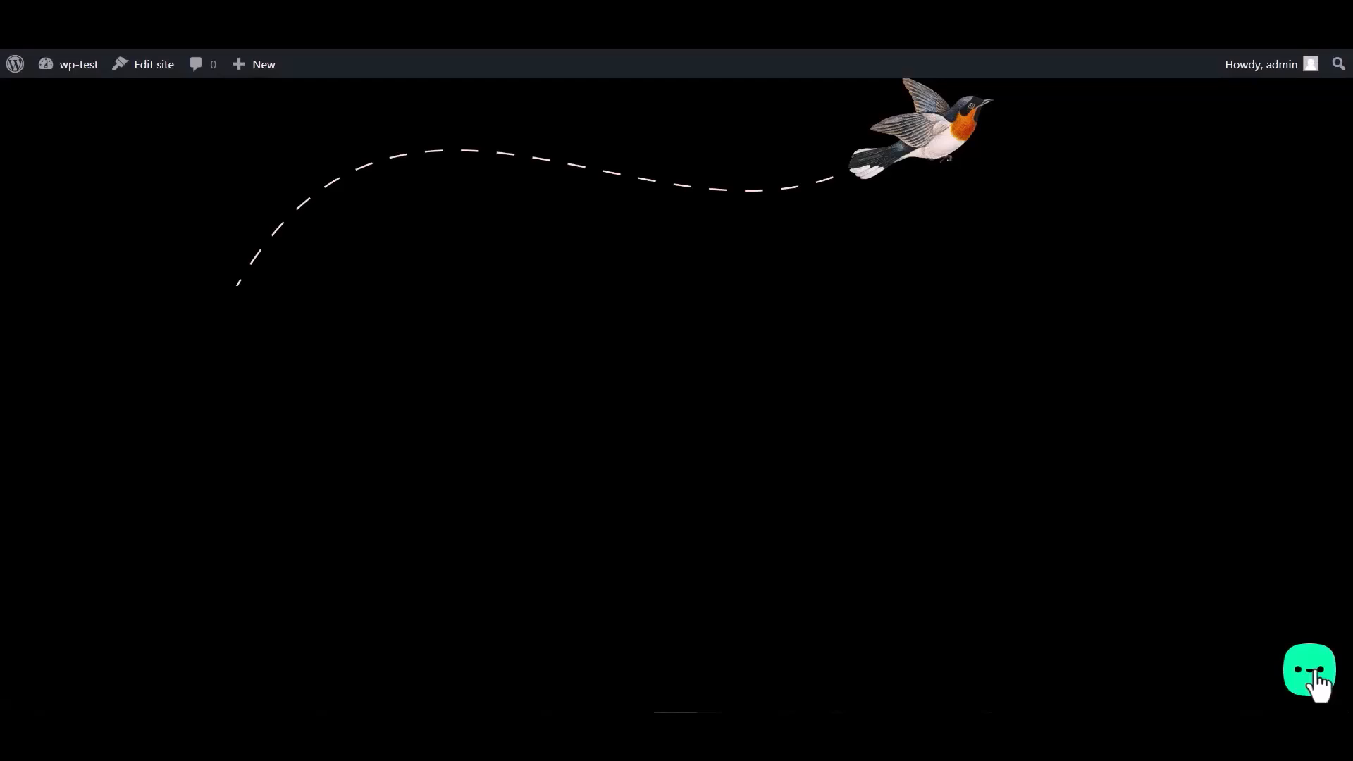
{"action": "left_click", "coordinate": [1315, 675]}
{"action": "left_click", "coordinate": [1237, 603]}
Submit the form with name 'Bit Integrations', an email address and a phone number.
{"action": "left_click", "coordinate": [1125, 456]}
{"action": "type", "text": "Bit Integrations"}
{"action": "left_click", "coordinate": [1137, 493]}
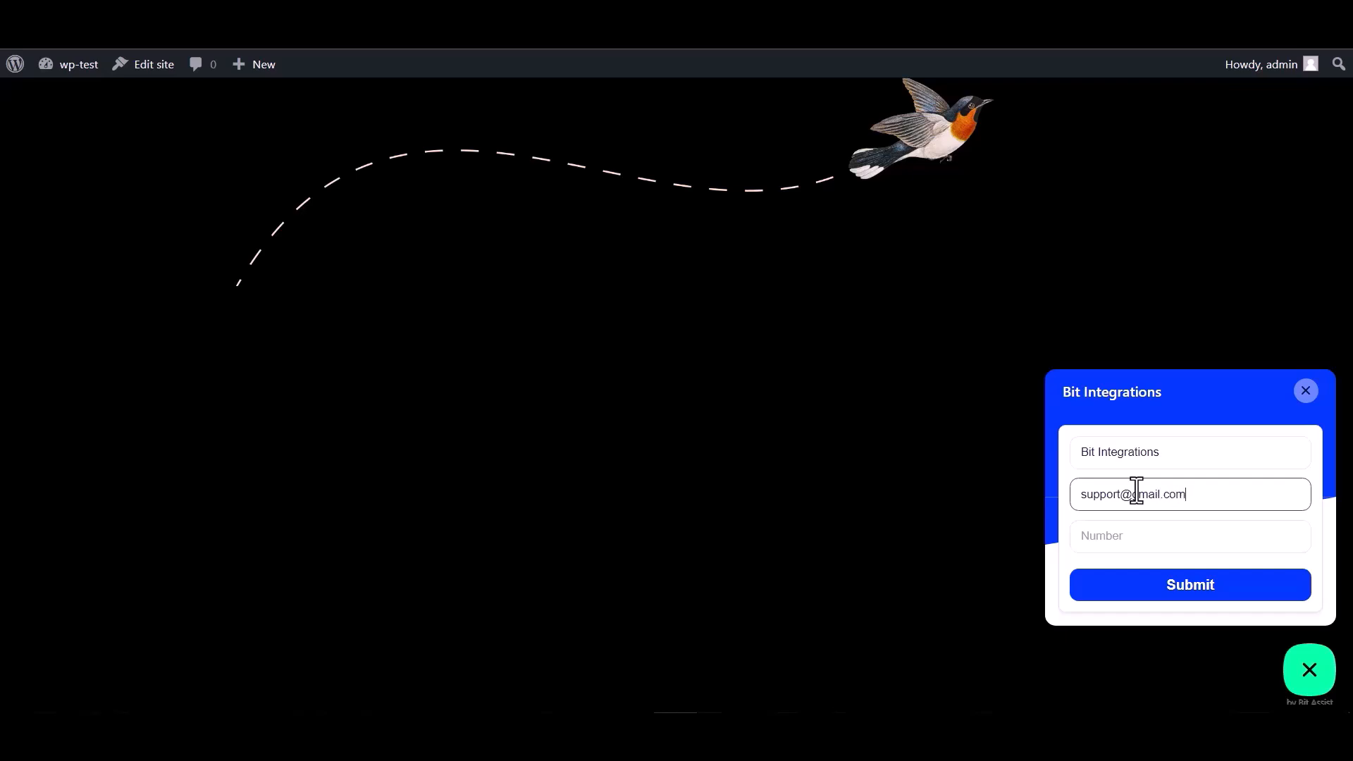
{"action": "left_click", "coordinate": [1117, 530]}
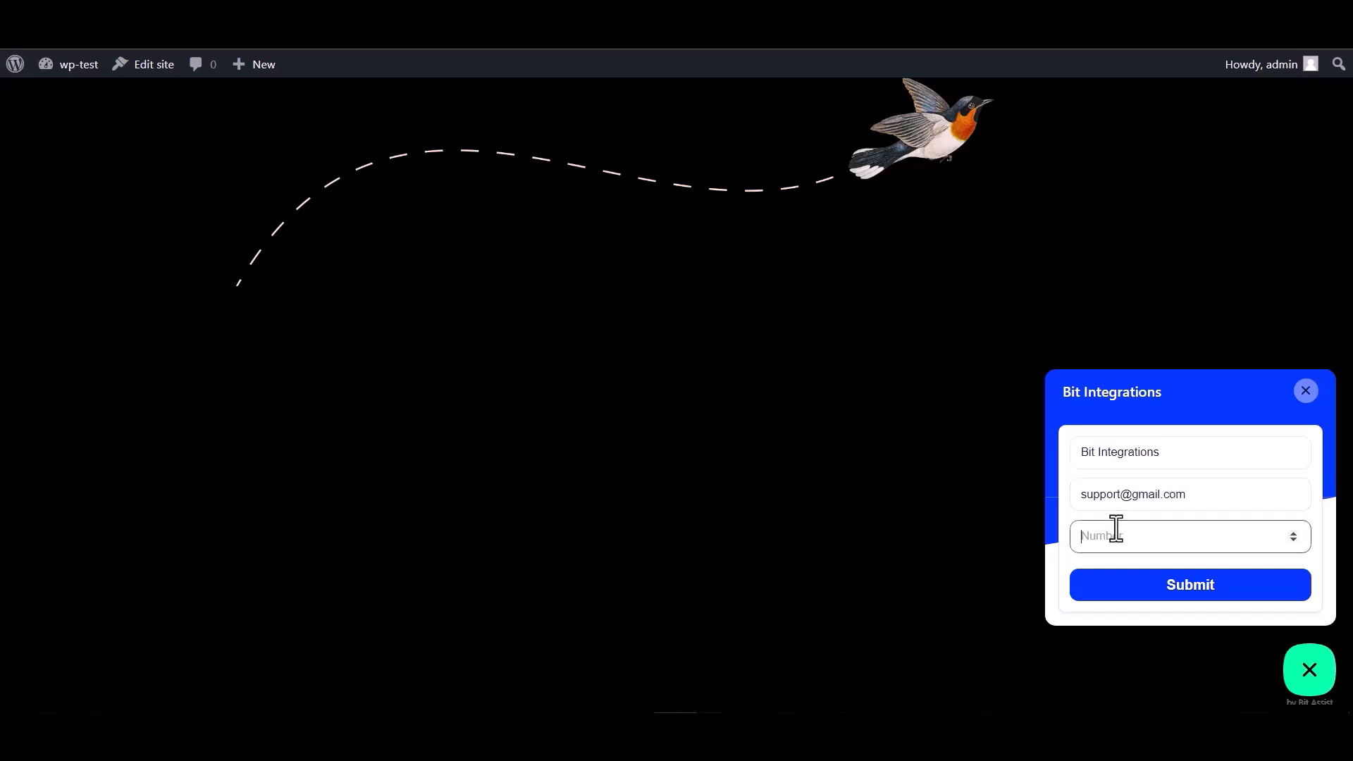
{"action": "type", "text": "444555666"}
{"action": "left_click", "coordinate": [1193, 595]}
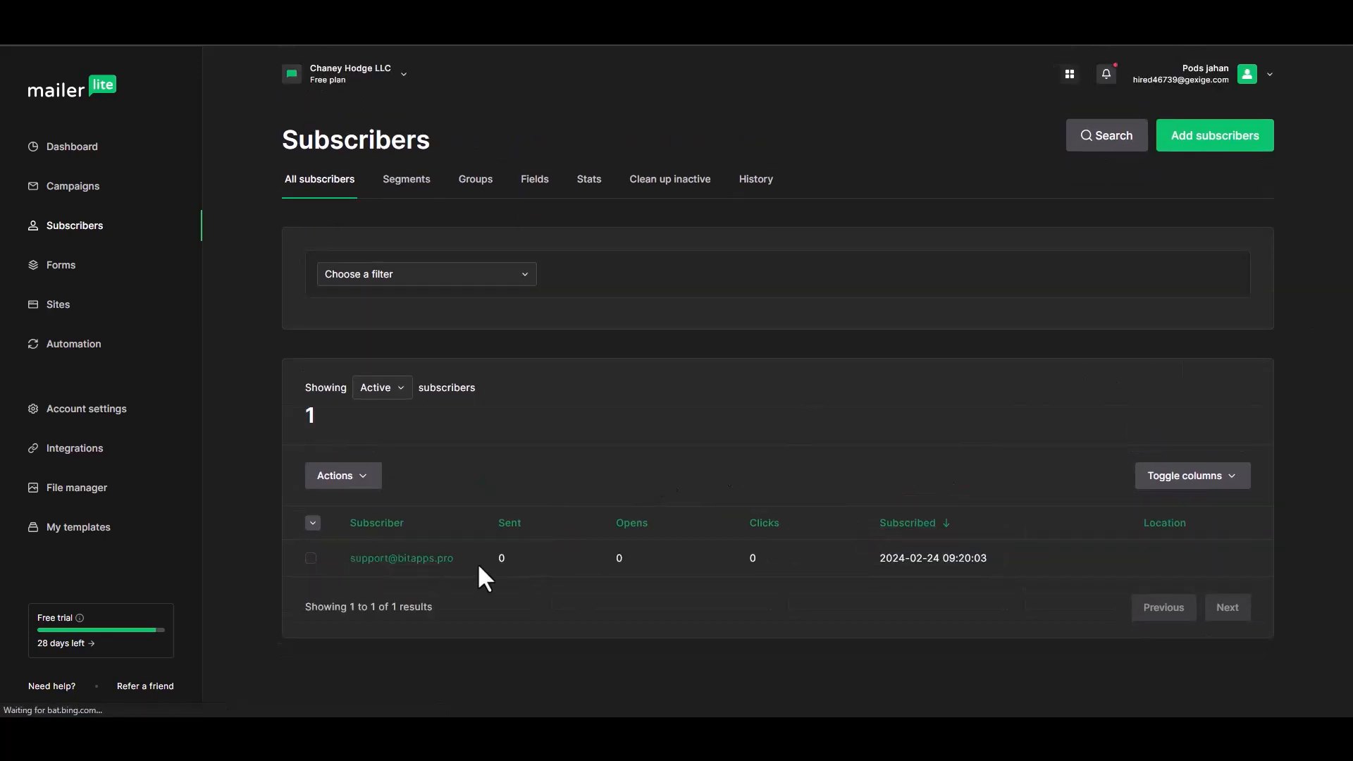
Open the new subscriber's MailerLite profile and review Subscriber details and Activity for the Bit Integrations group.
{"action": "left_click", "coordinate": [379, 563]}
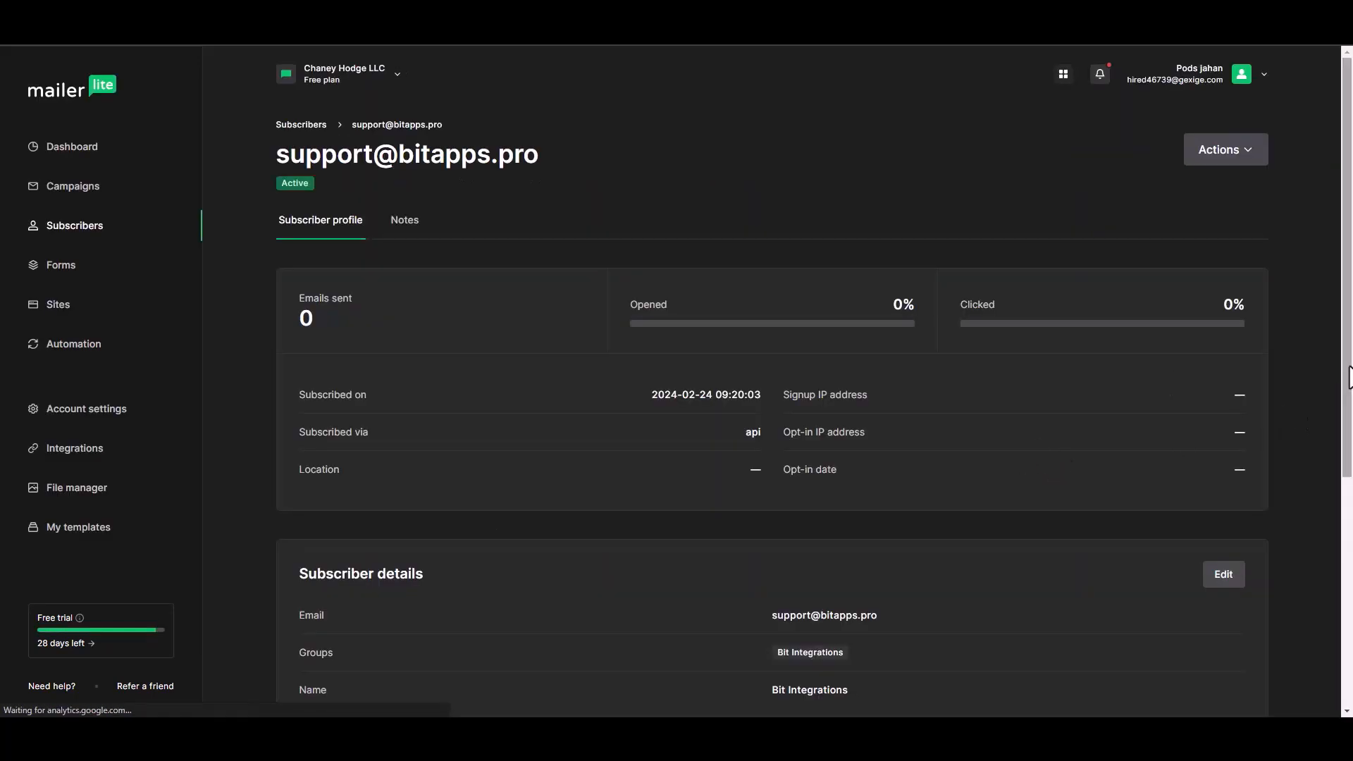
{"action": "scroll", "coordinate": [1349, 486], "scroll_direction": "down", "scroll_amount": 2}
{"action": "scroll", "coordinate": [1350, 486], "scroll_direction": "down", "scroll_amount": 1}
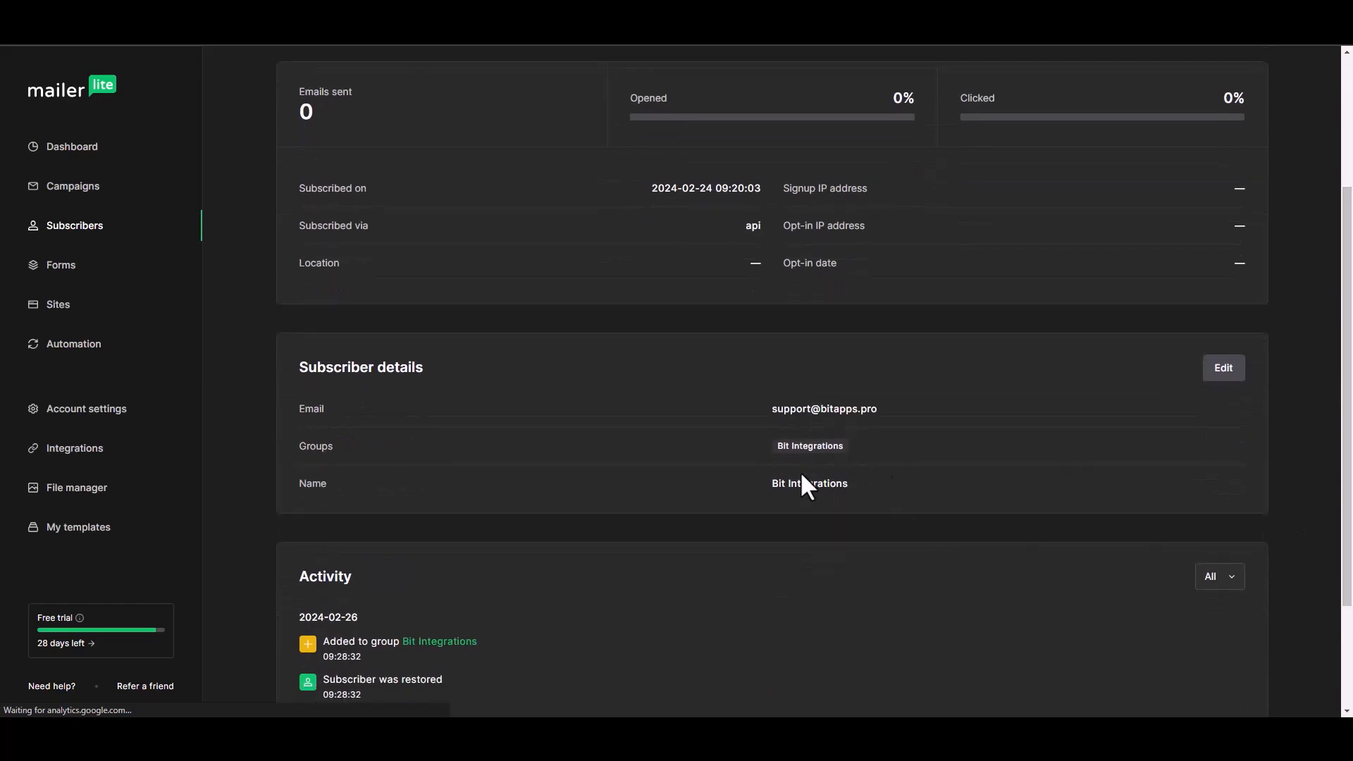